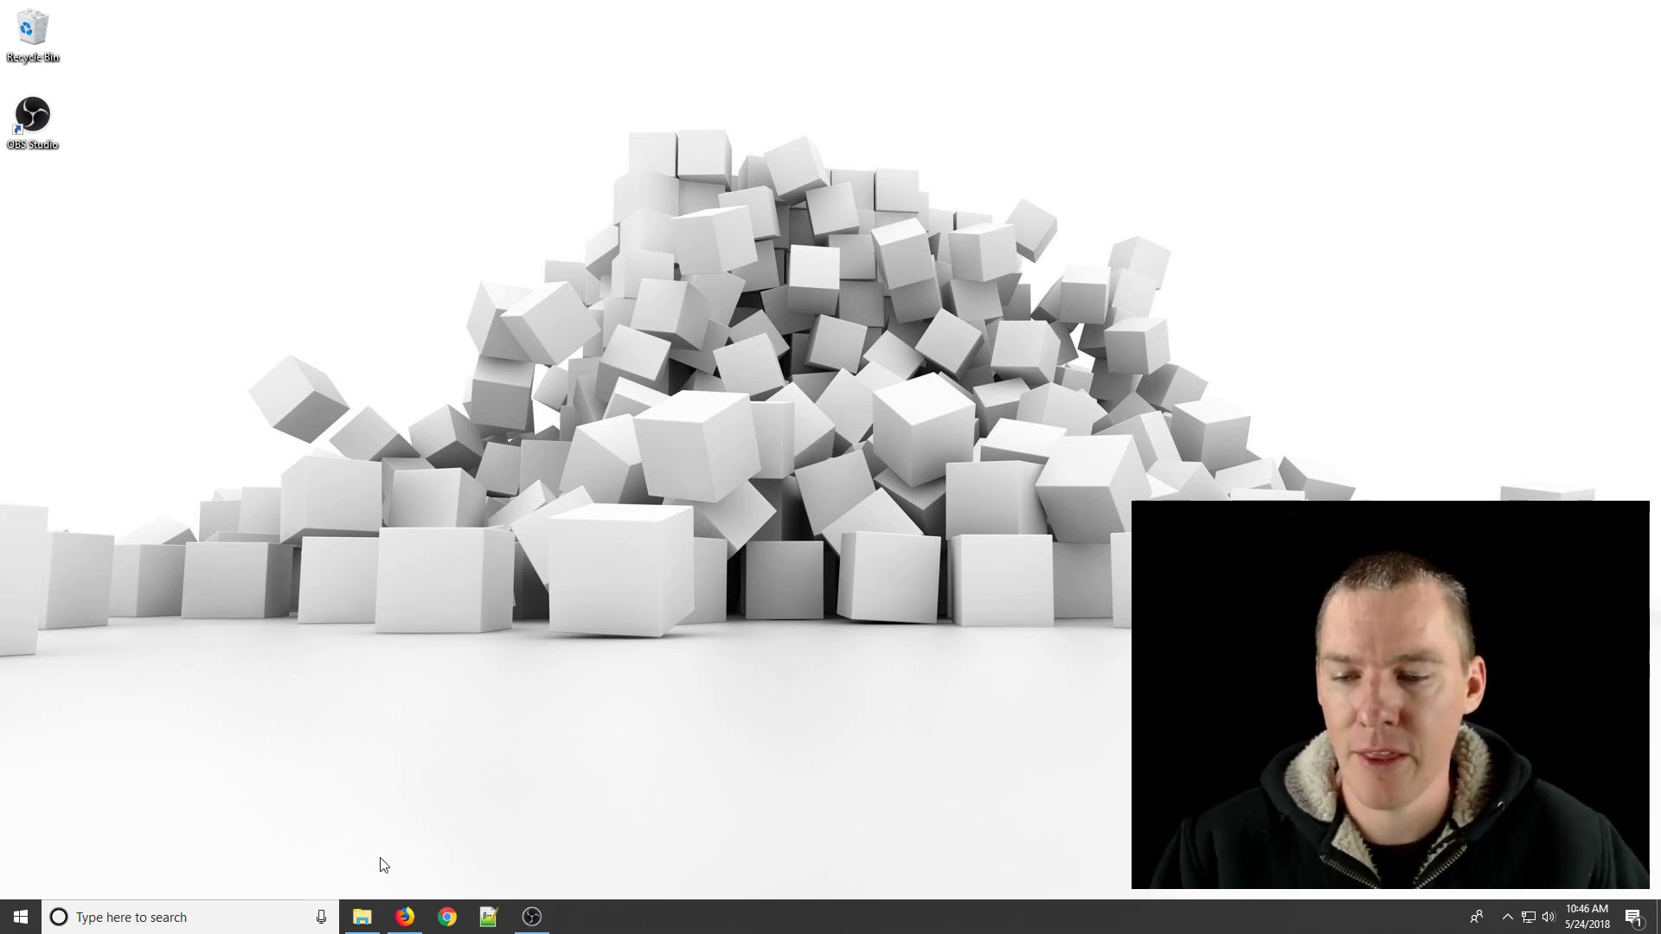
# Bring Firefox back and load gmail.com in a new tab.
pyautogui.click(405, 916)
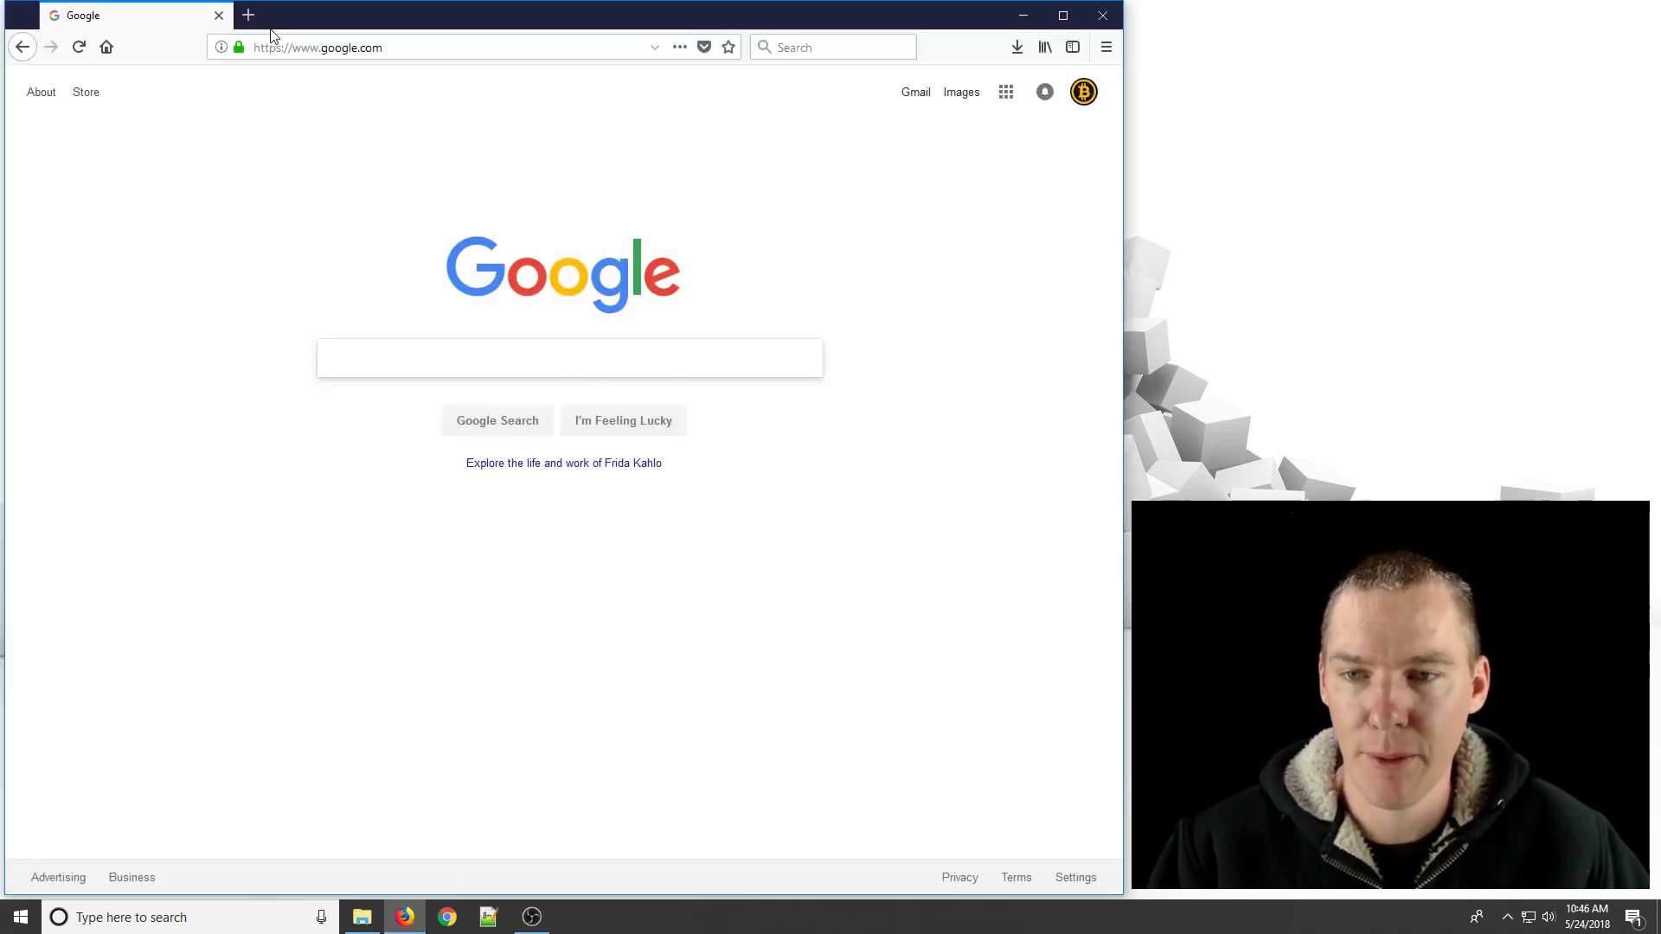
pyautogui.click(248, 15)
pyautogui.write('gmail.com')
pyautogui.press('Return')
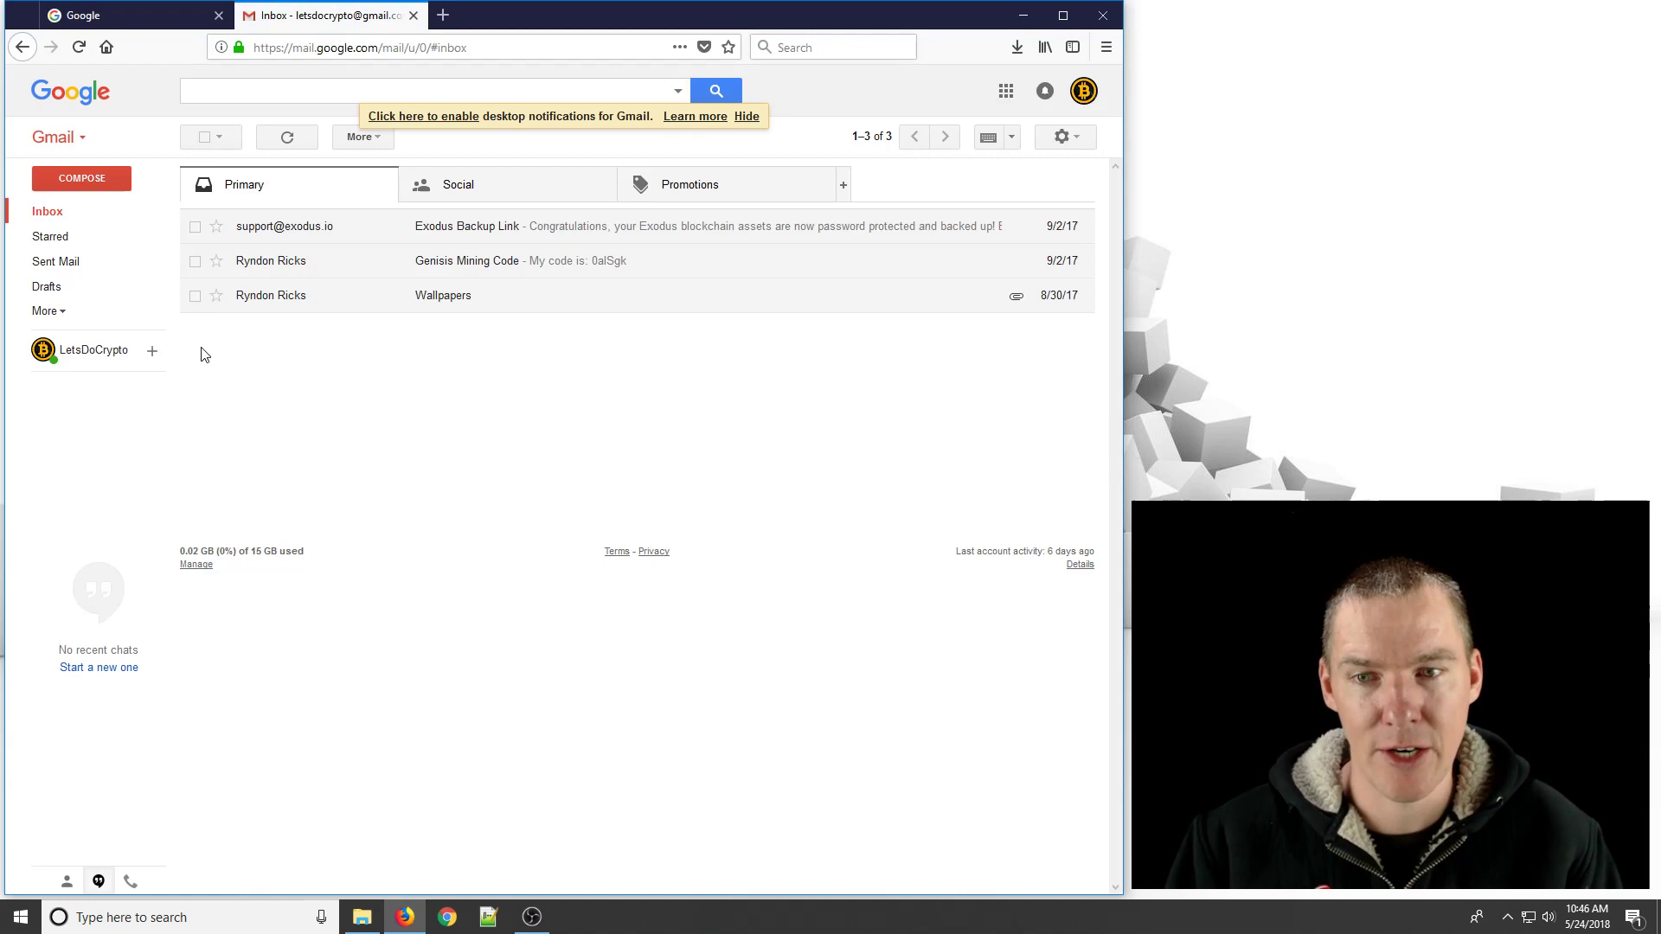
pyautogui.click(278, 227)
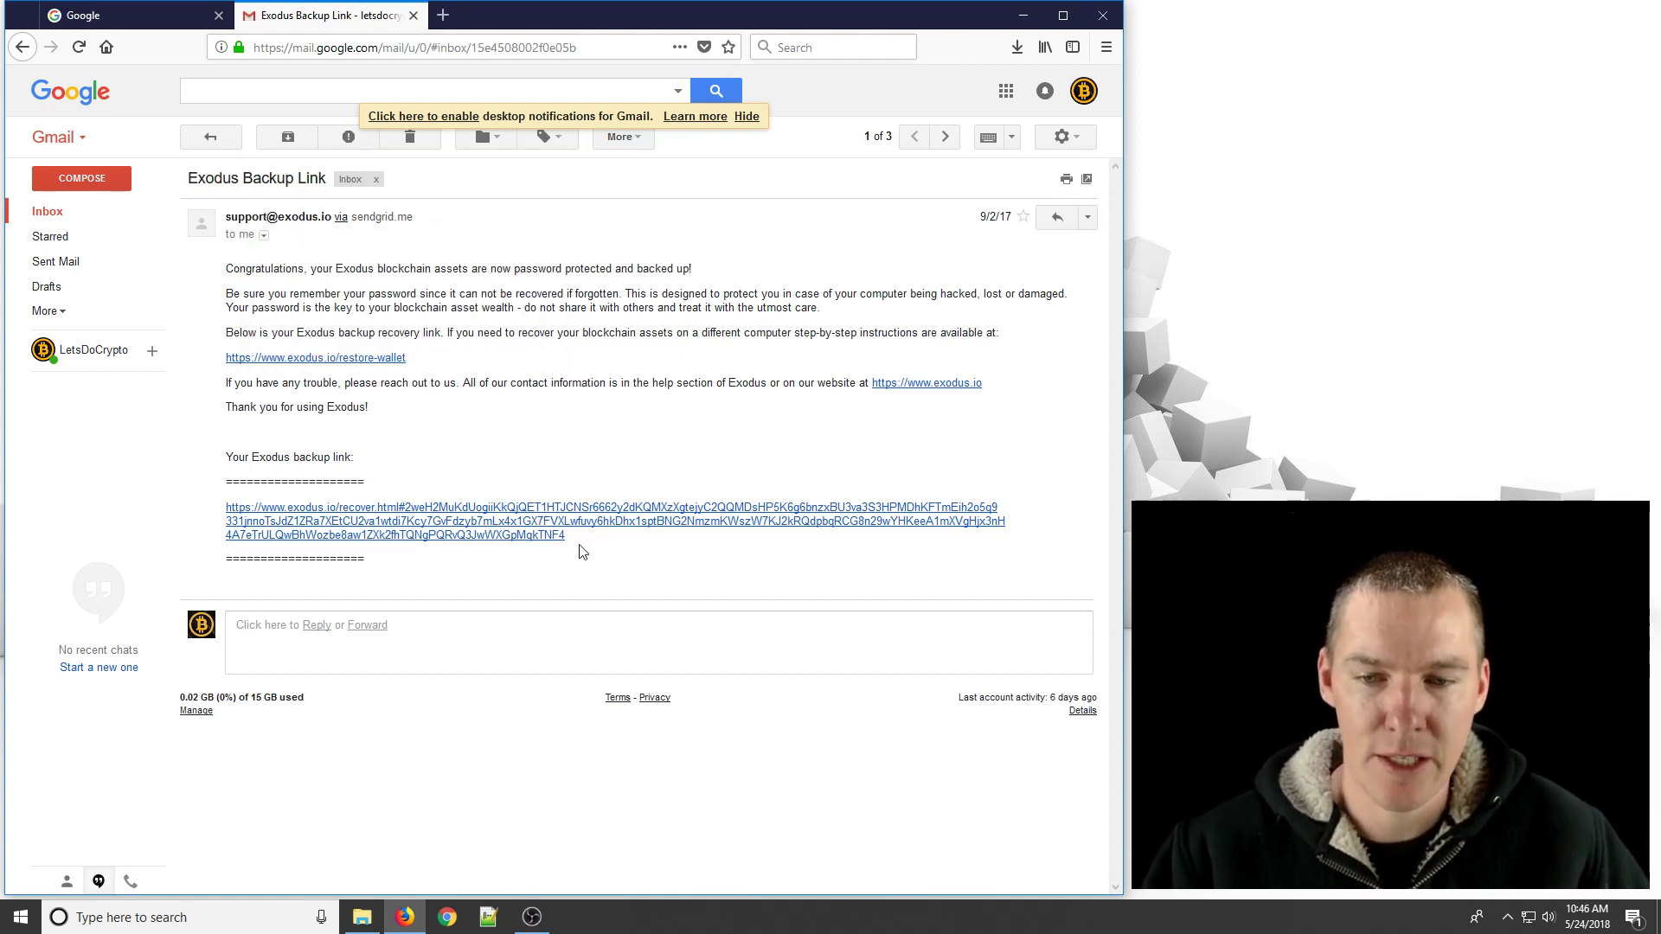
pyautogui.moveTo(579, 549); pyautogui.dragTo(221, 507)
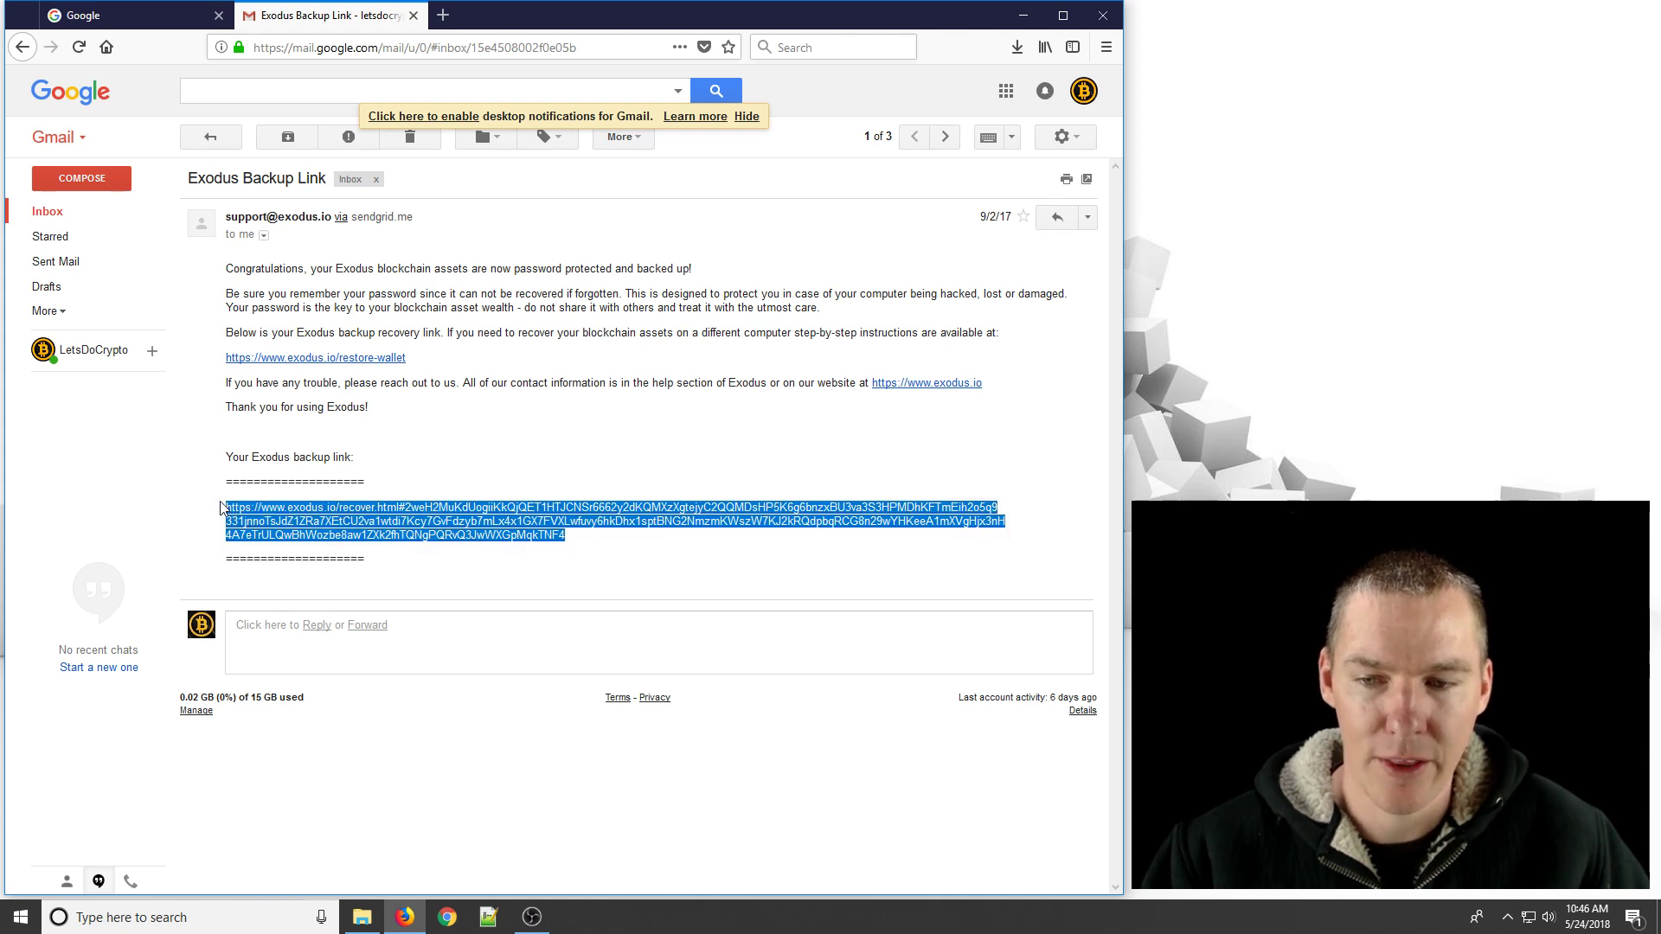
pyautogui.click(390, 471)
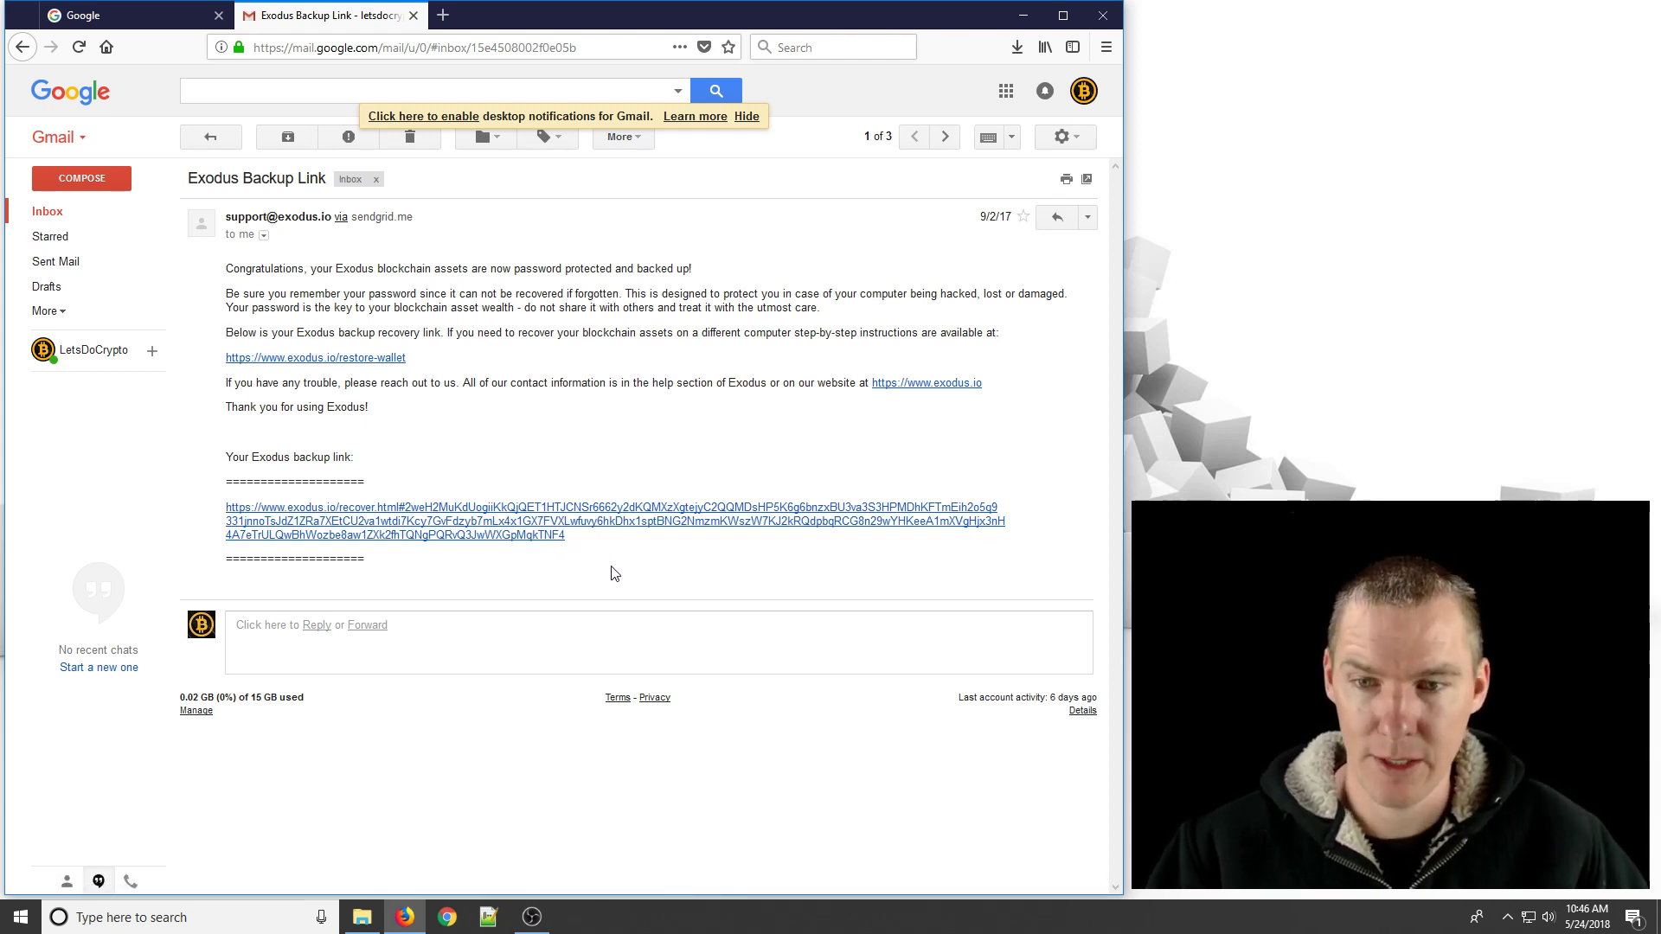
# Search the web for 'exodus wallet' and go to exodus.io.
pyautogui.click(443, 15)
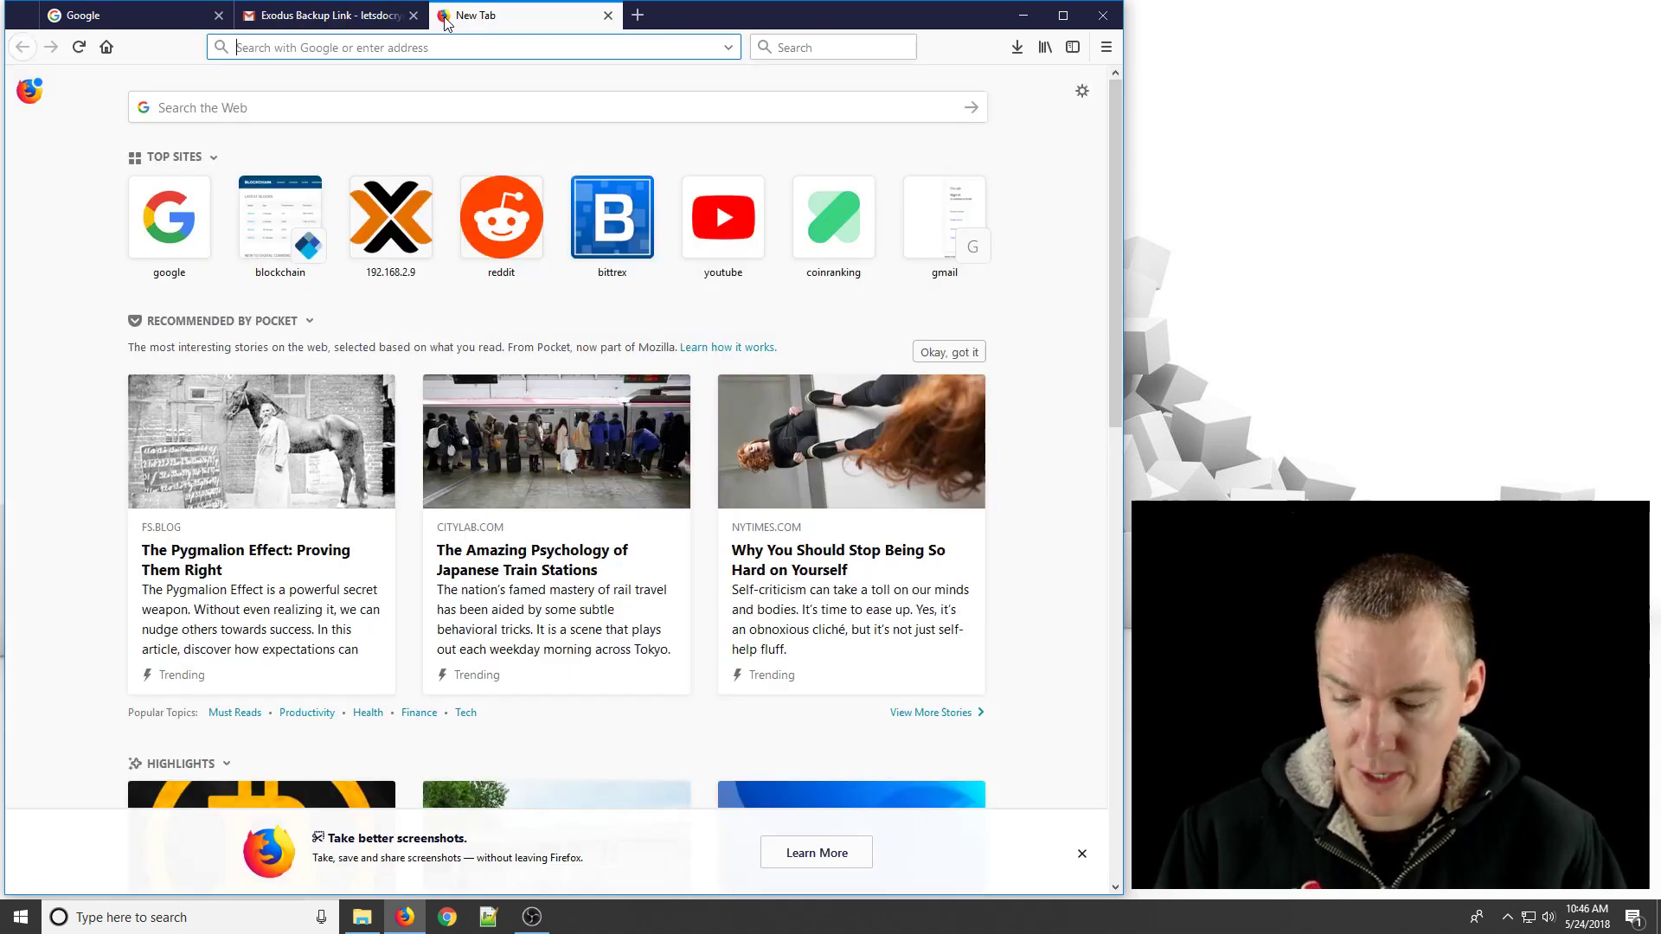
pyautogui.write('ex')
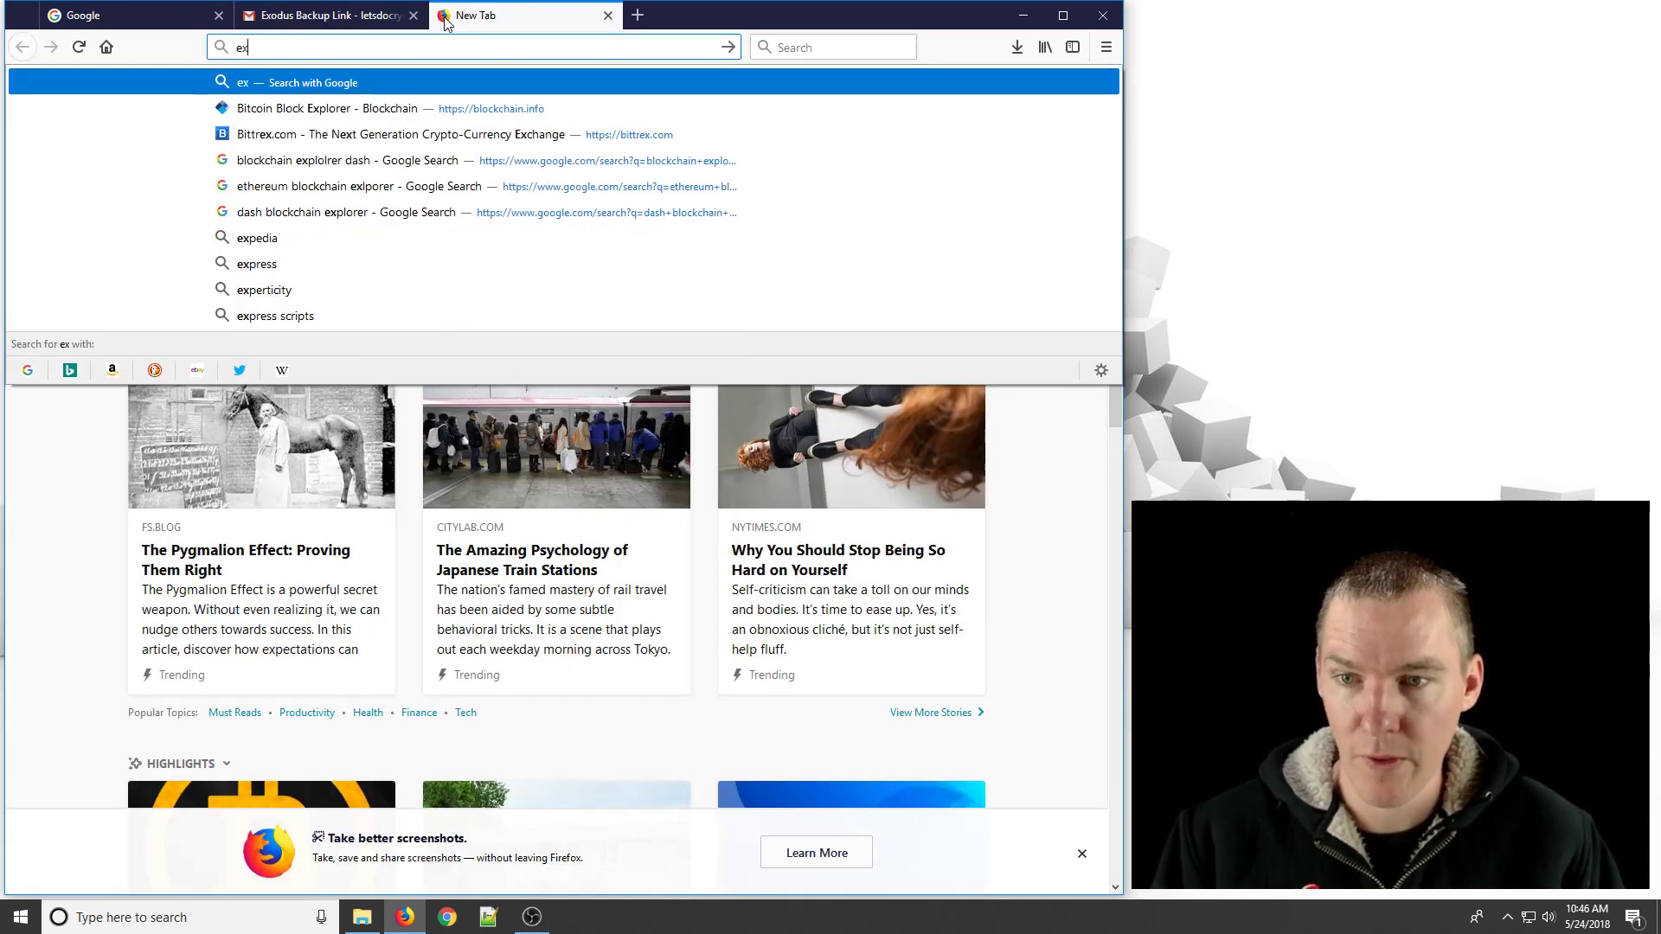
pyautogui.write('odus wallet')
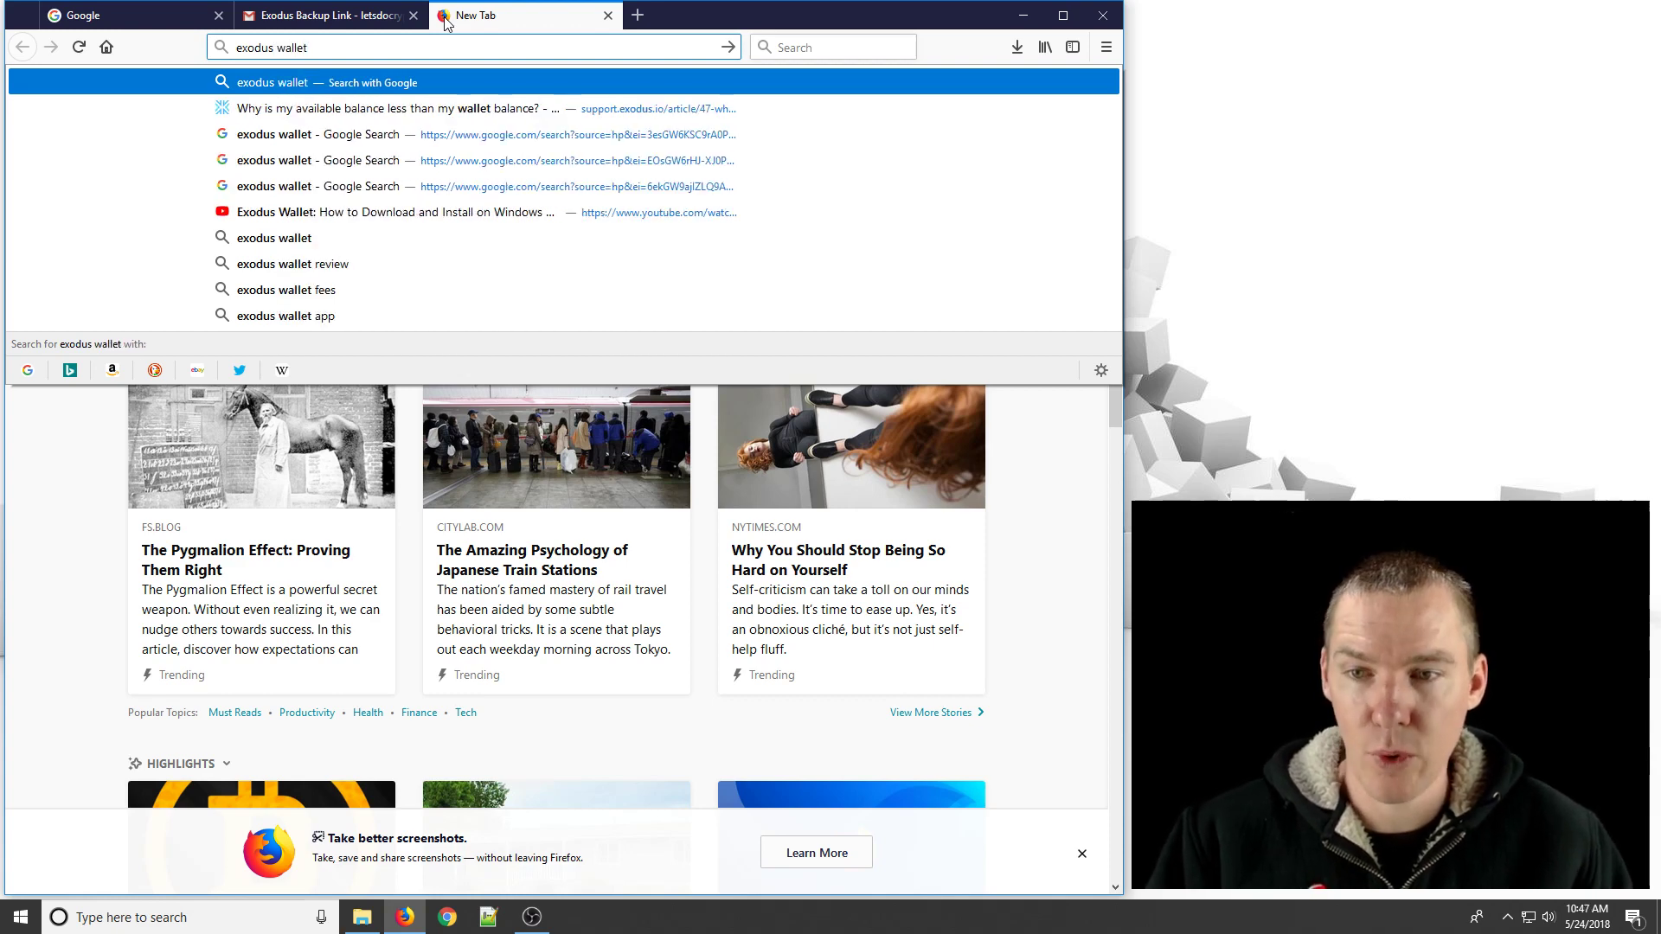
pyautogui.press('Return')
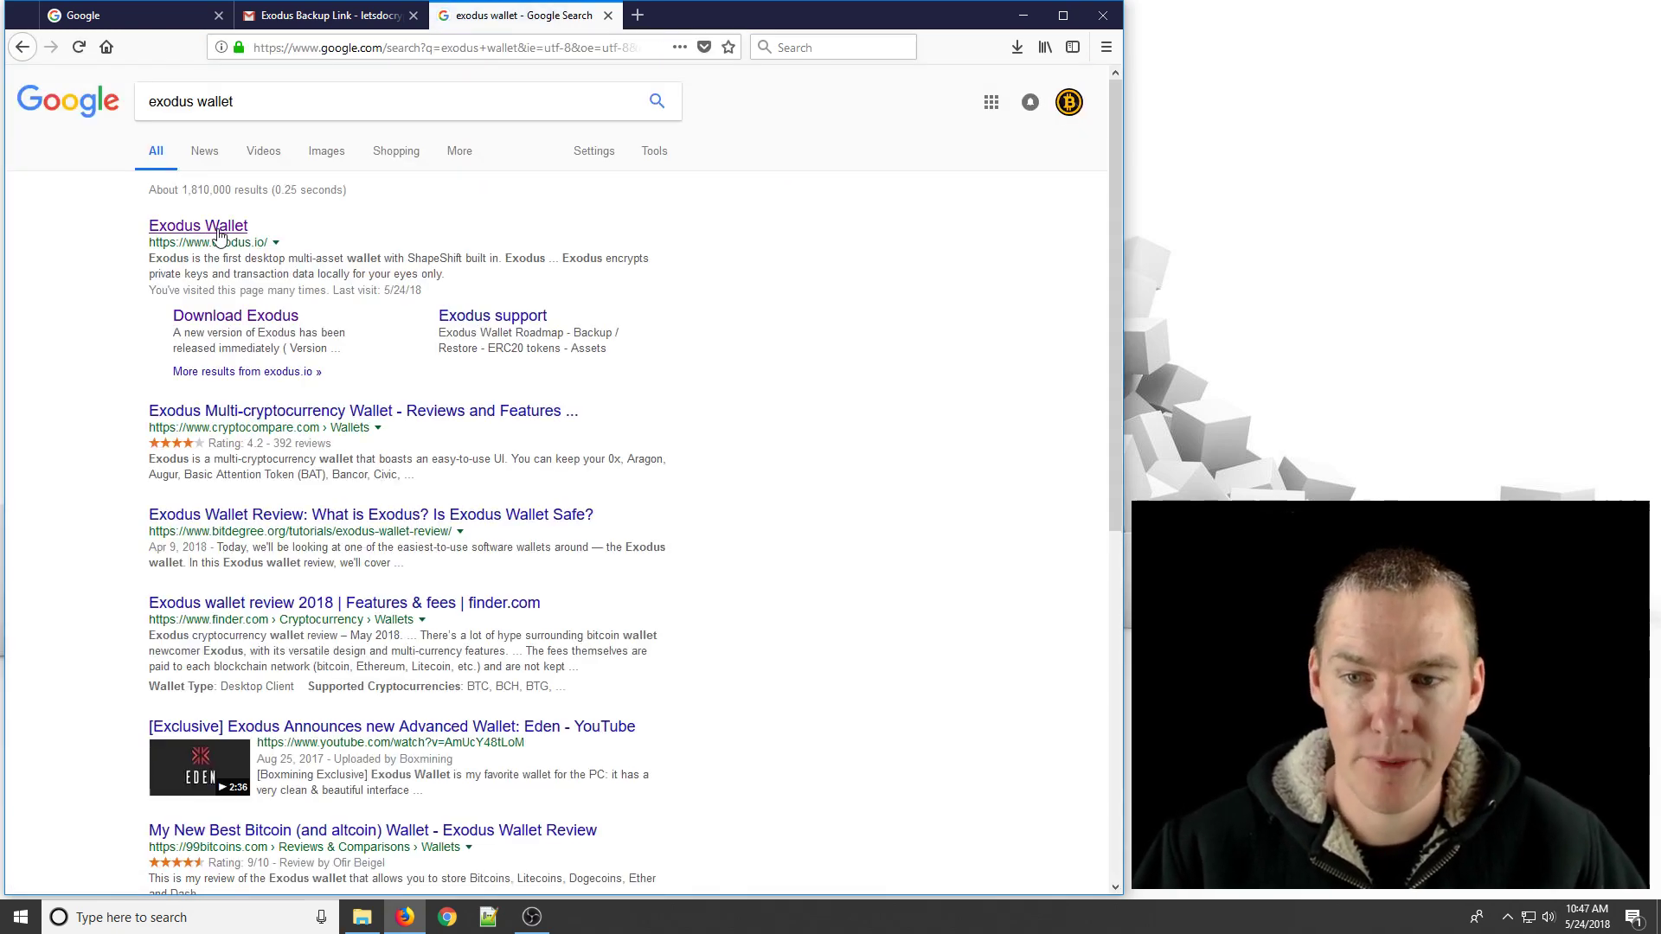
pyautogui.click(219, 228)
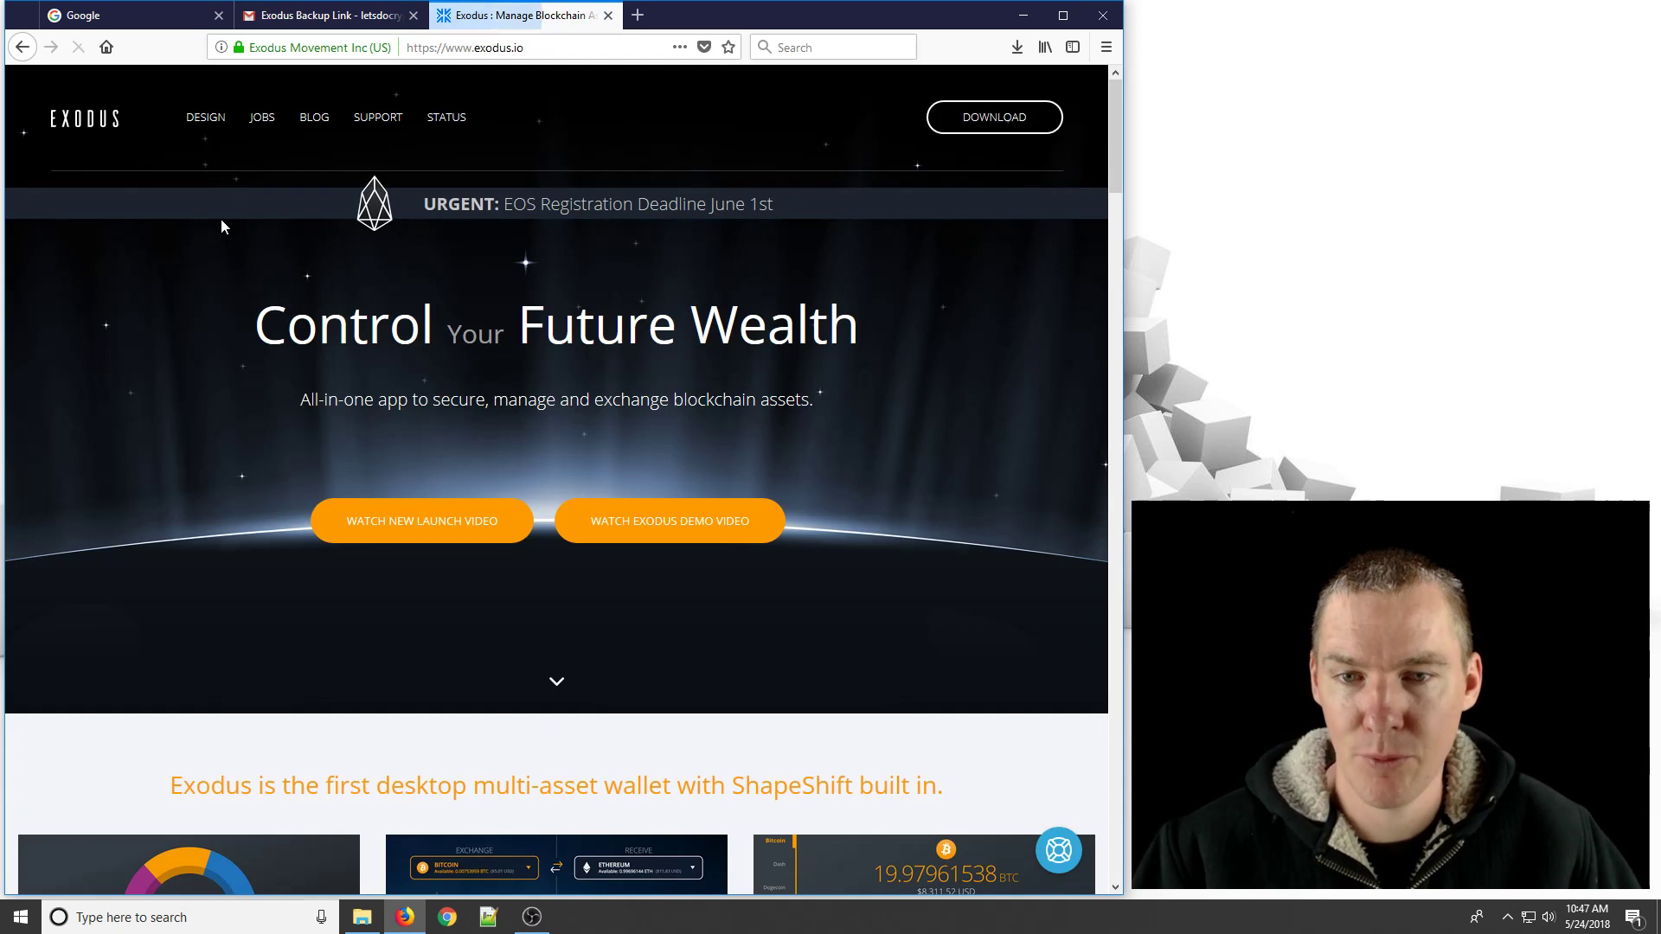
# Download the Windows 64-bit Exodus 1.51.4 installer and open its download folder.
pyautogui.click(995, 119)
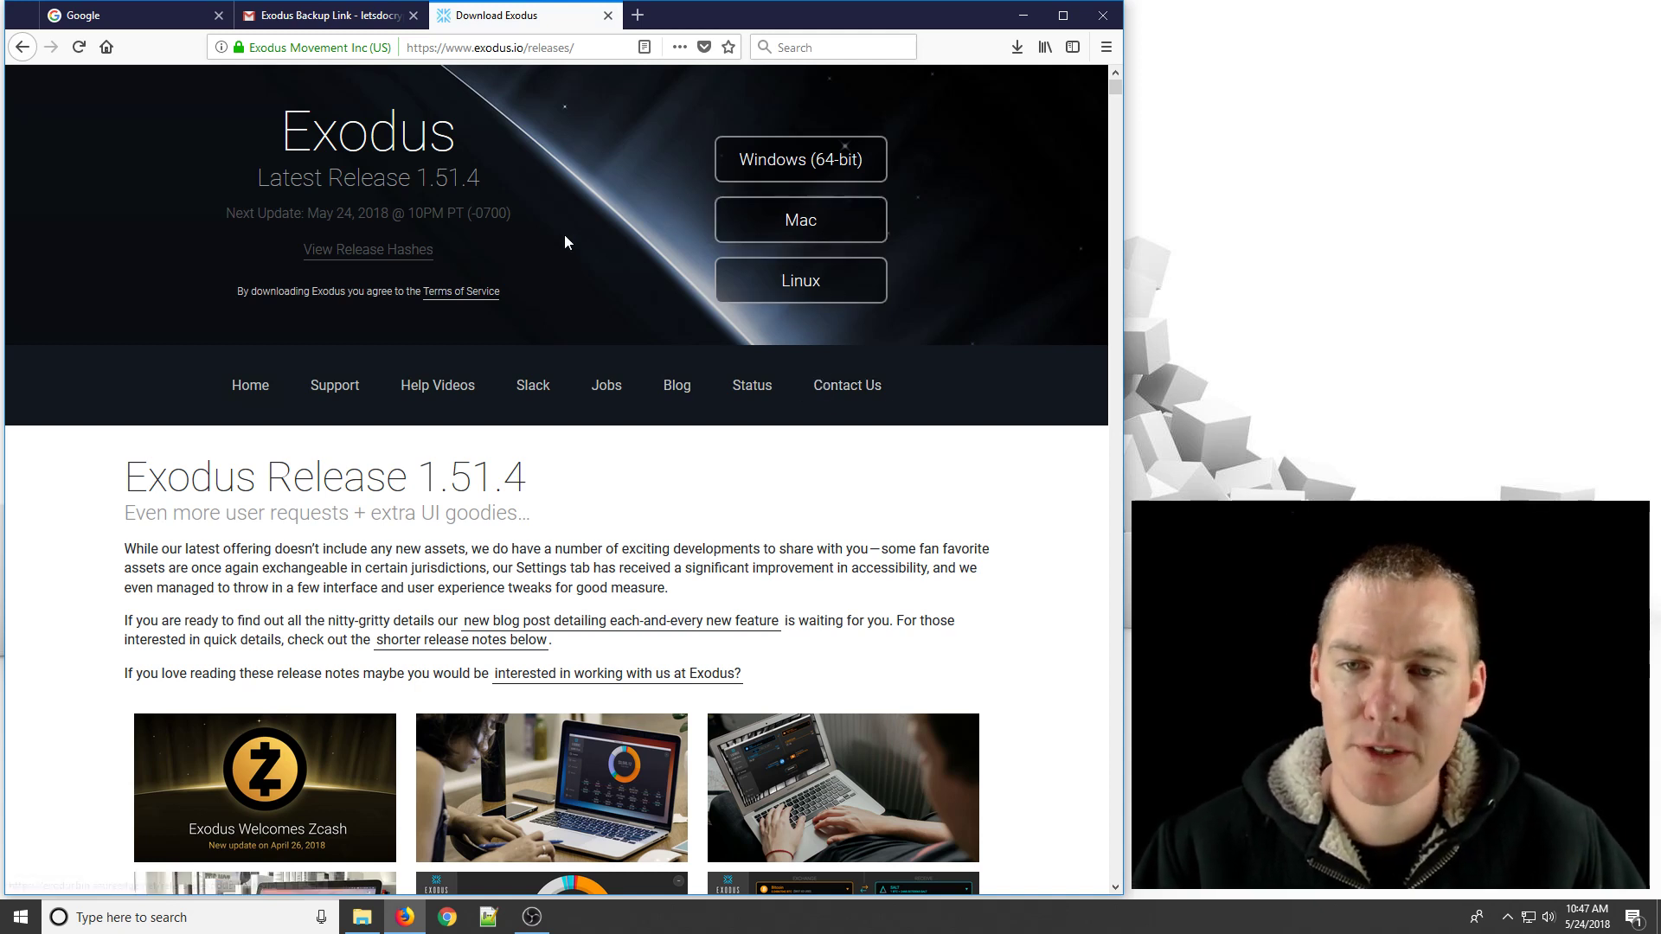
pyautogui.click(1017, 47)
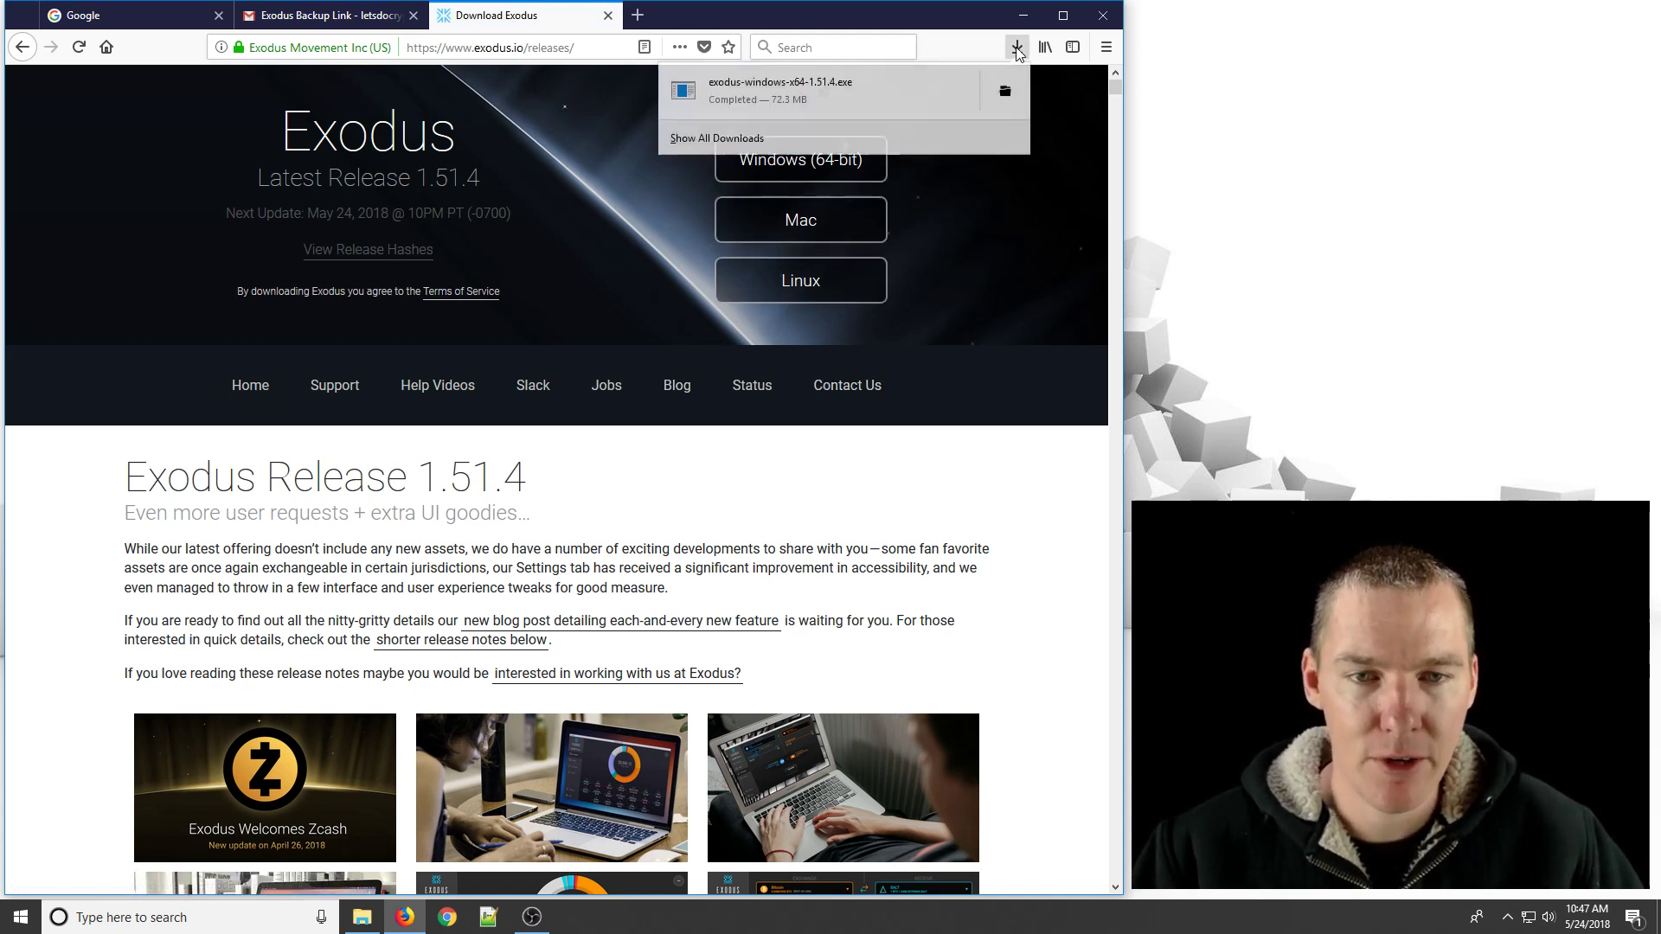
pyautogui.click(1005, 91)
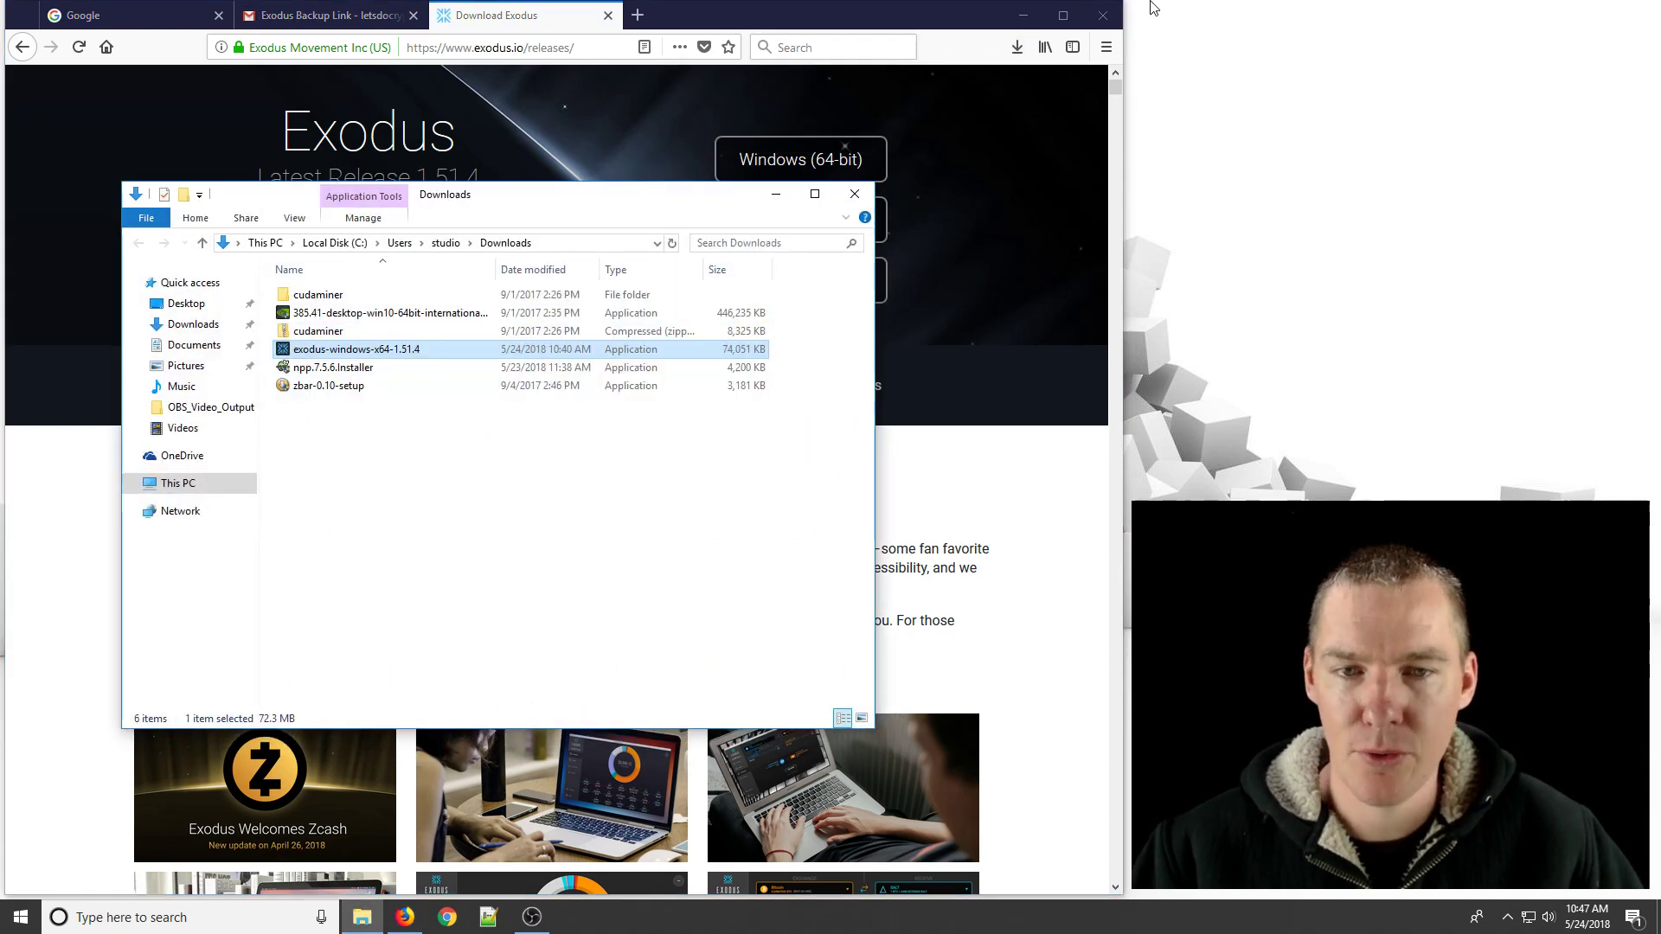
# Run exodus-windows-x64-1.51.4.exe, allow it past the security warning, and dismiss 'Exodus Installed'.
pyautogui.click(1023, 14)
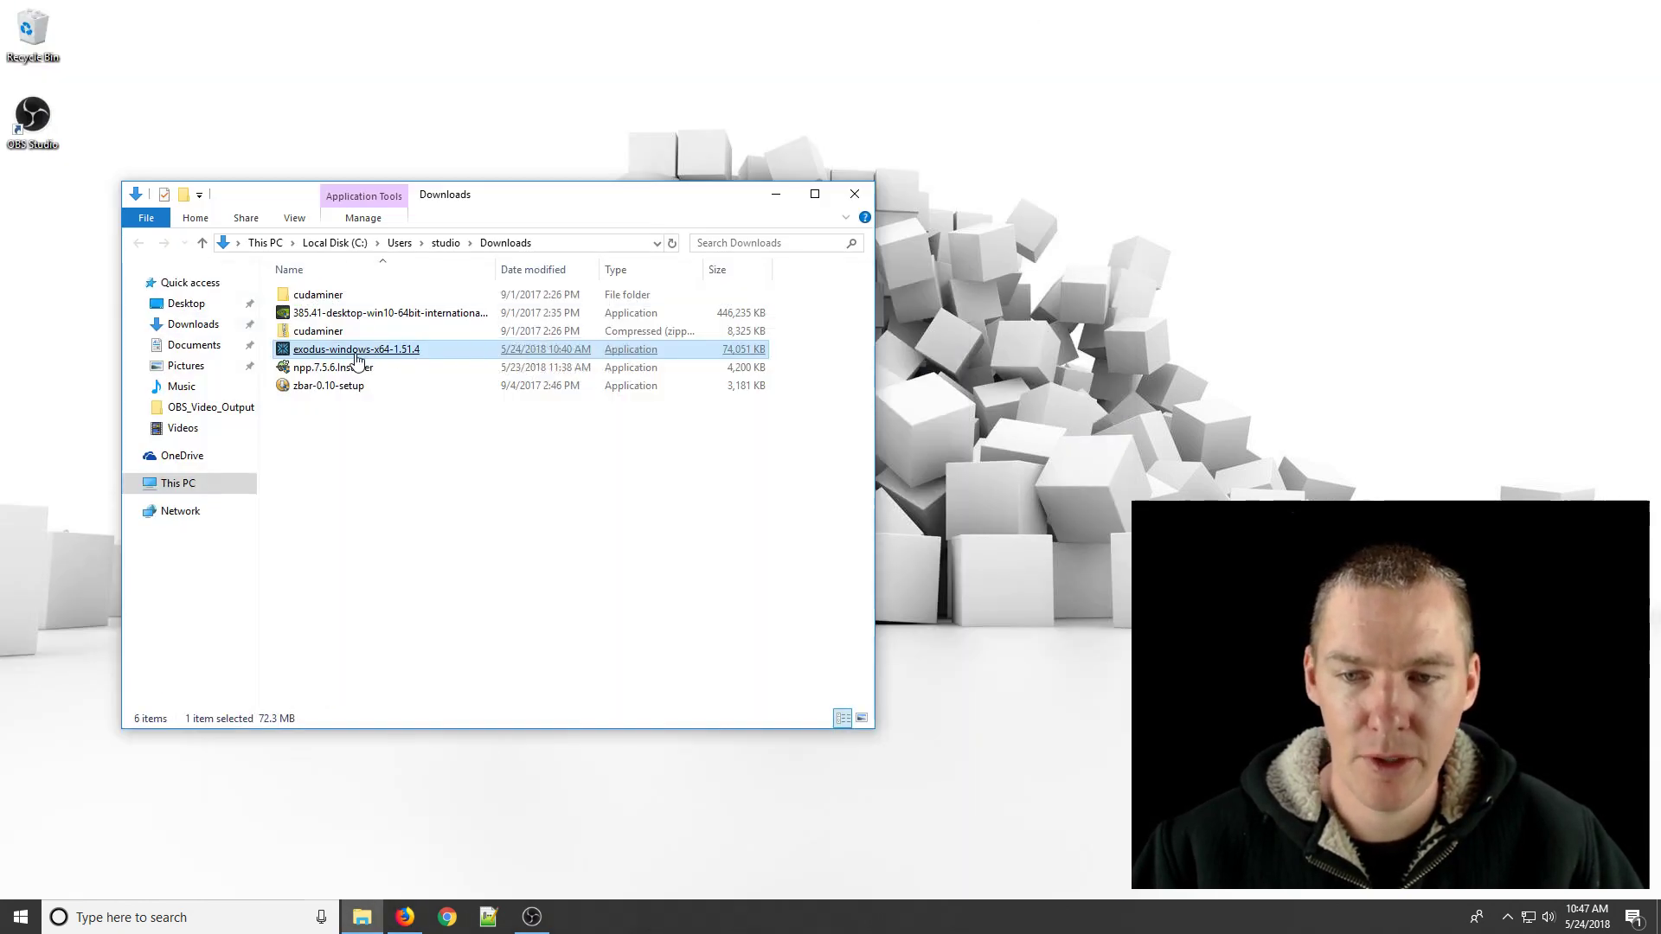
pyautogui.doubleClick(357, 353)
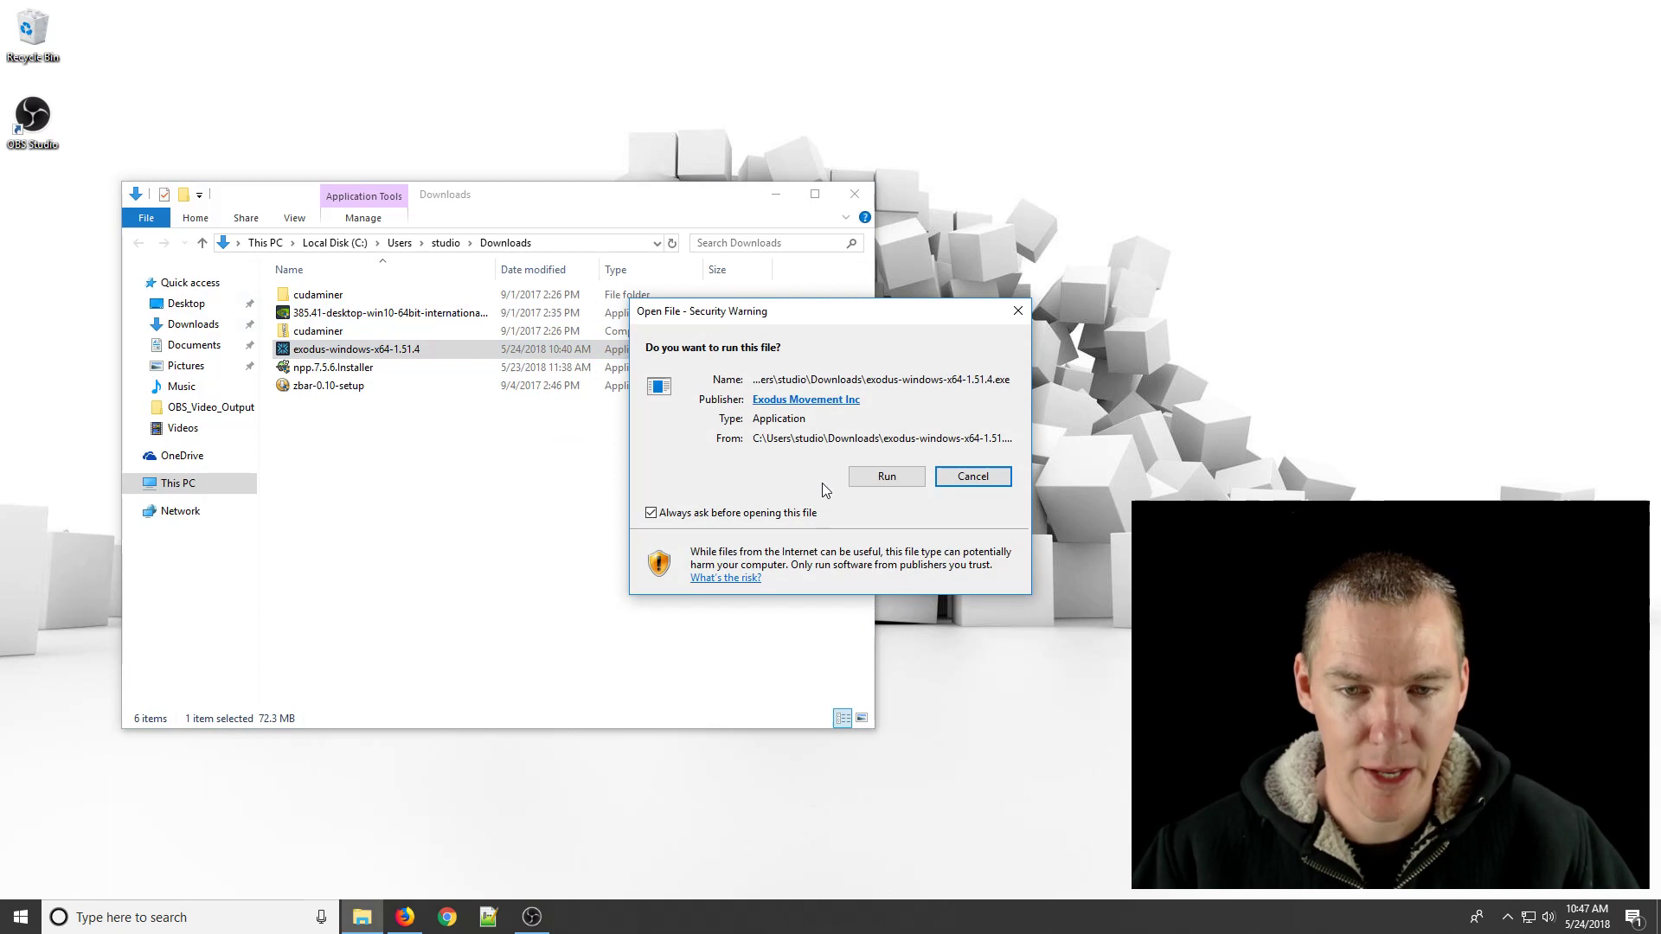
pyautogui.click(891, 477)
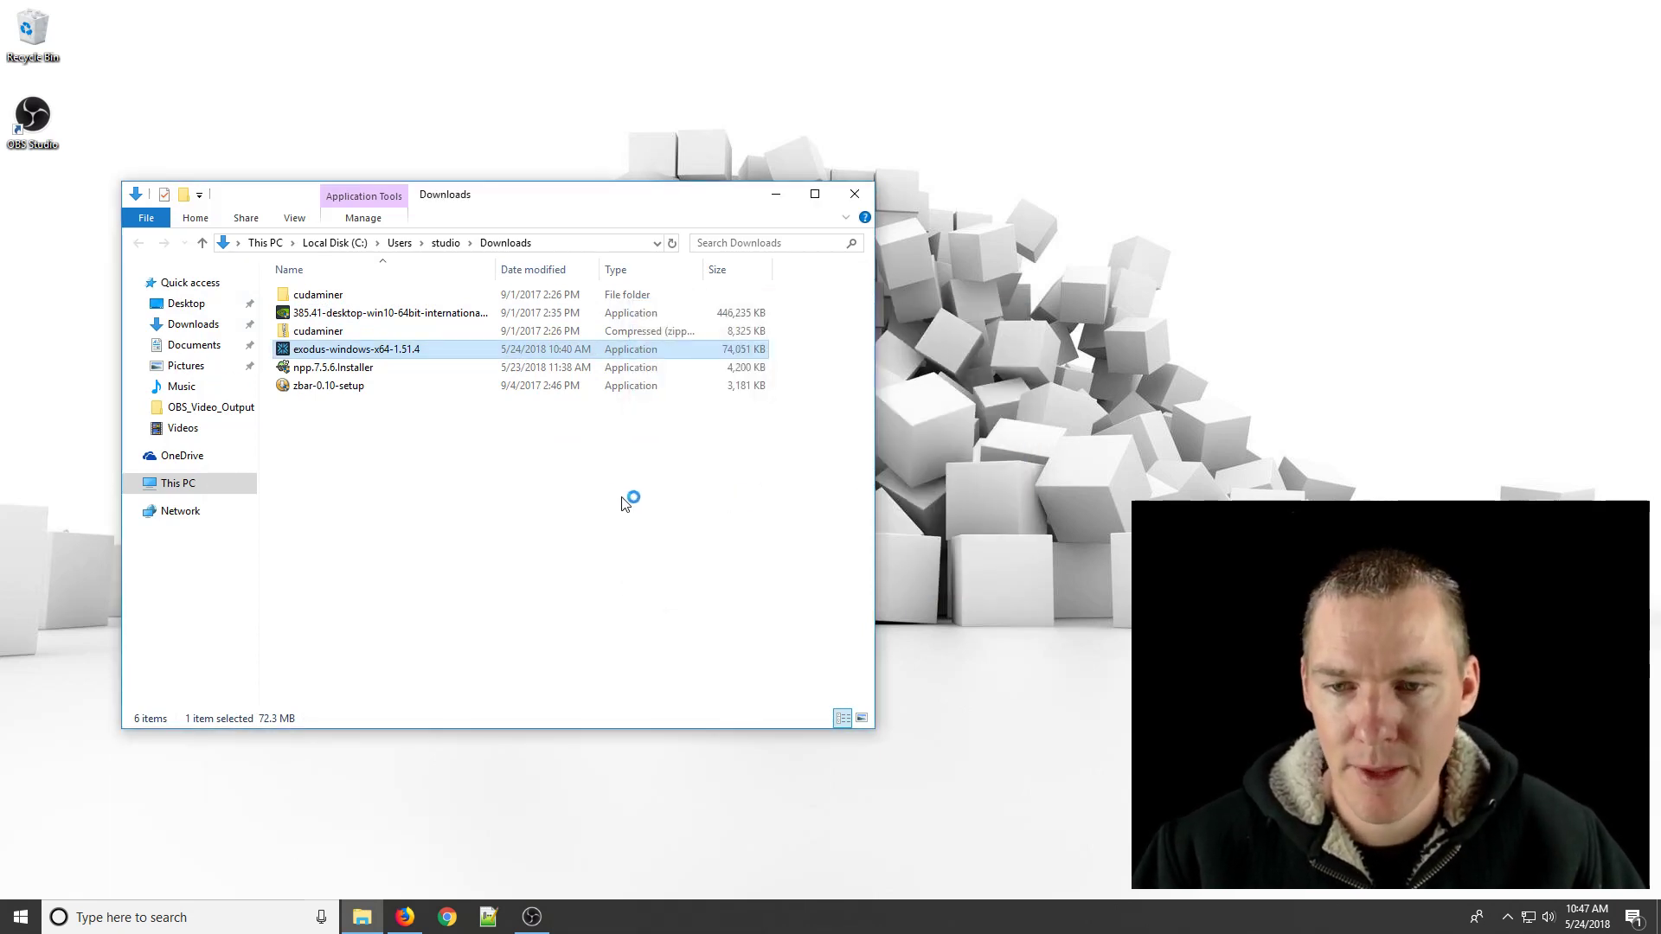
pyautogui.click(775, 194)
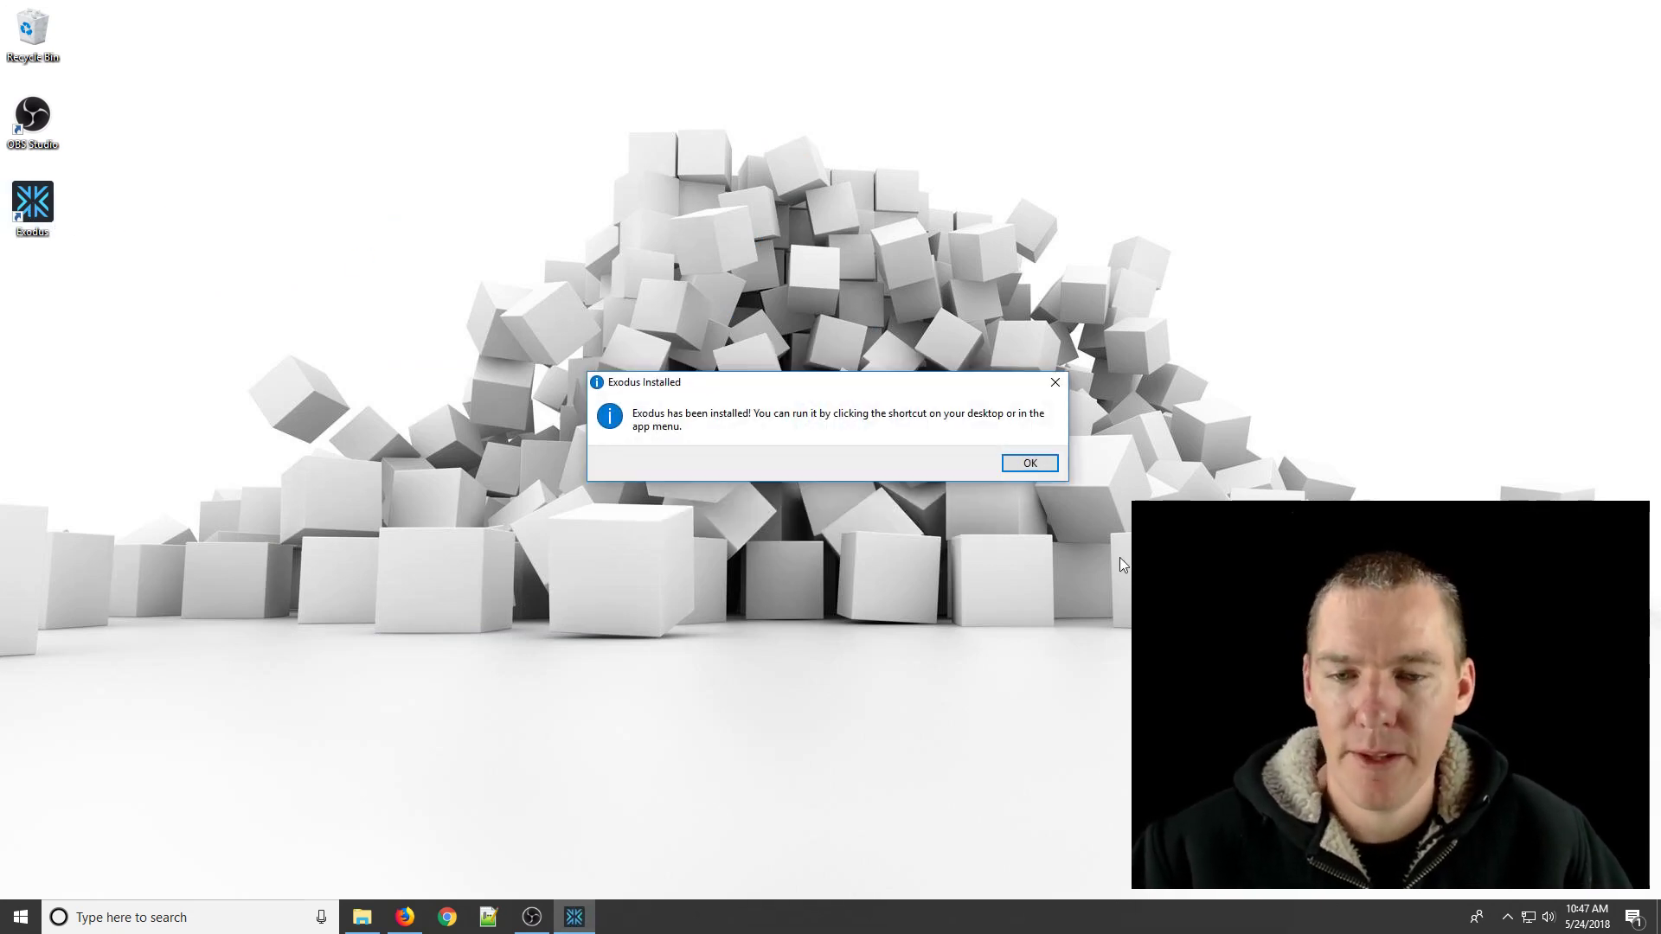
pyautogui.click(1037, 463)
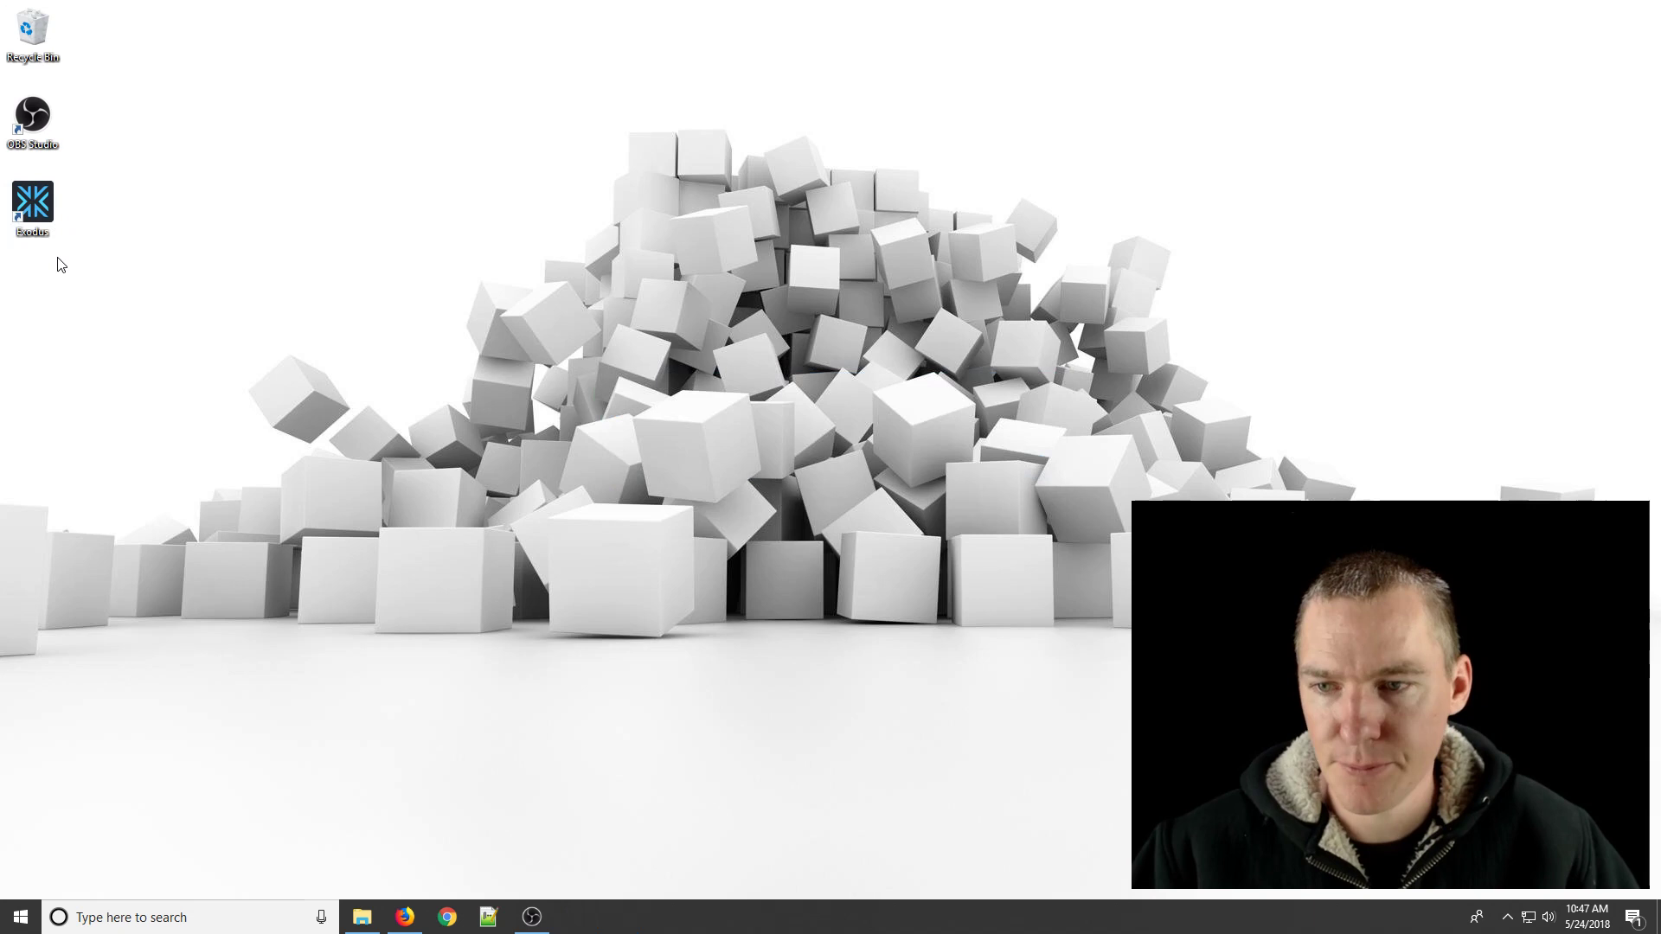
# Launch Exodus from its desktop shortcut and move its window up and right.
pyautogui.doubleClick(29, 239)
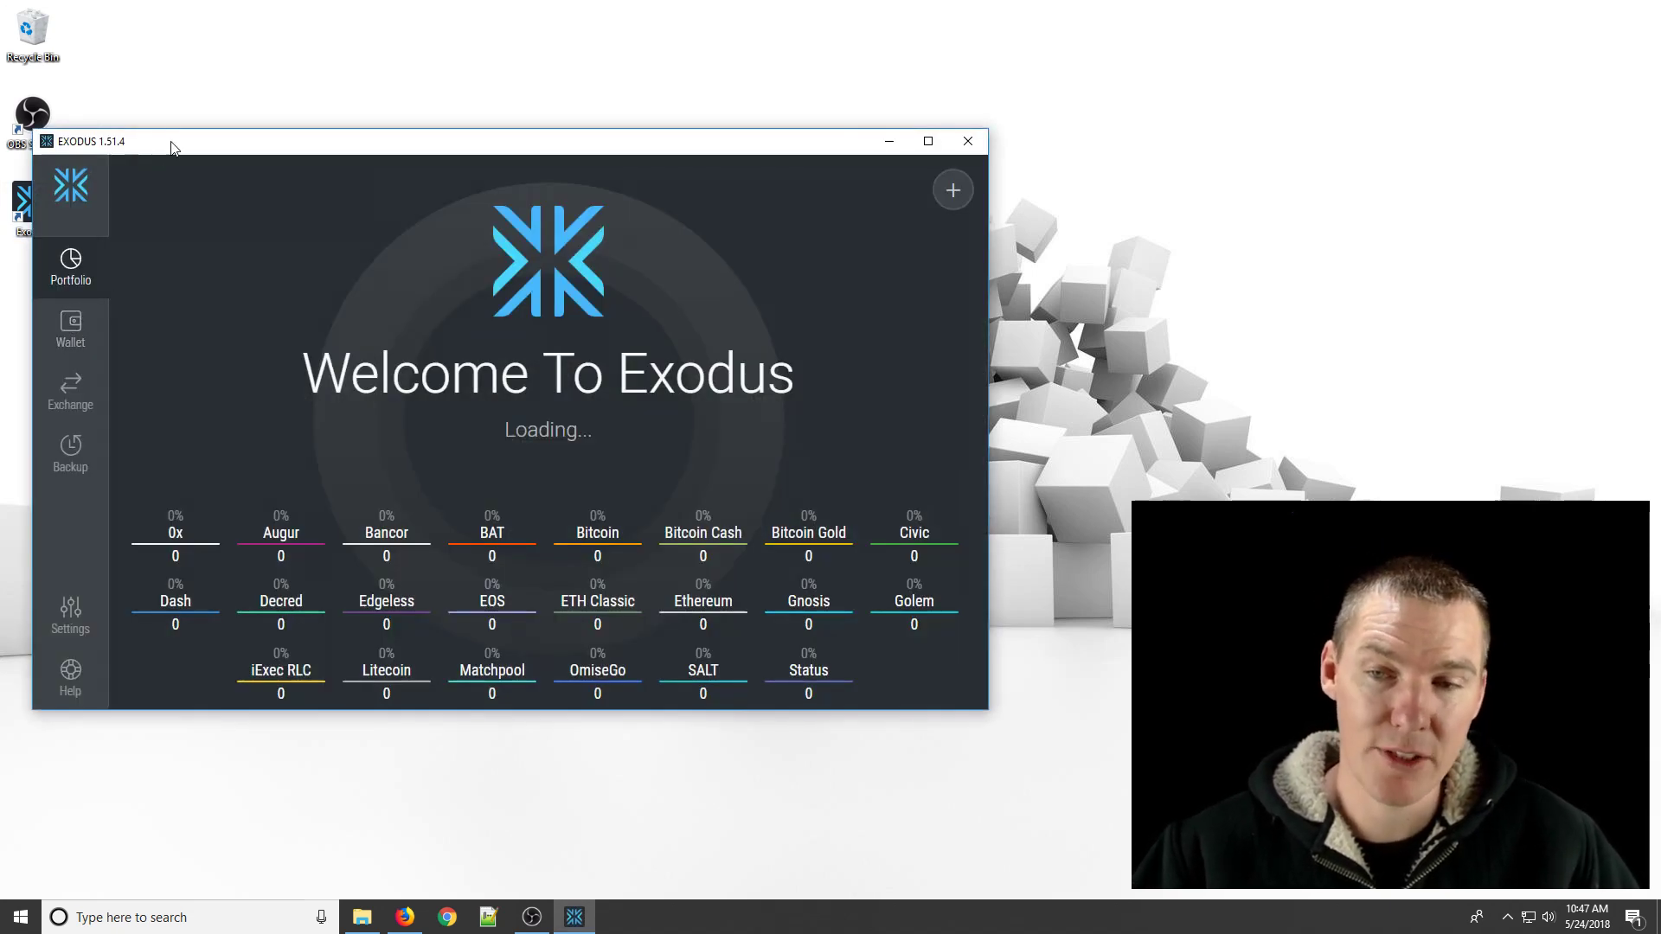
pyautogui.moveTo(183, 138); pyautogui.dragTo(242, 85)
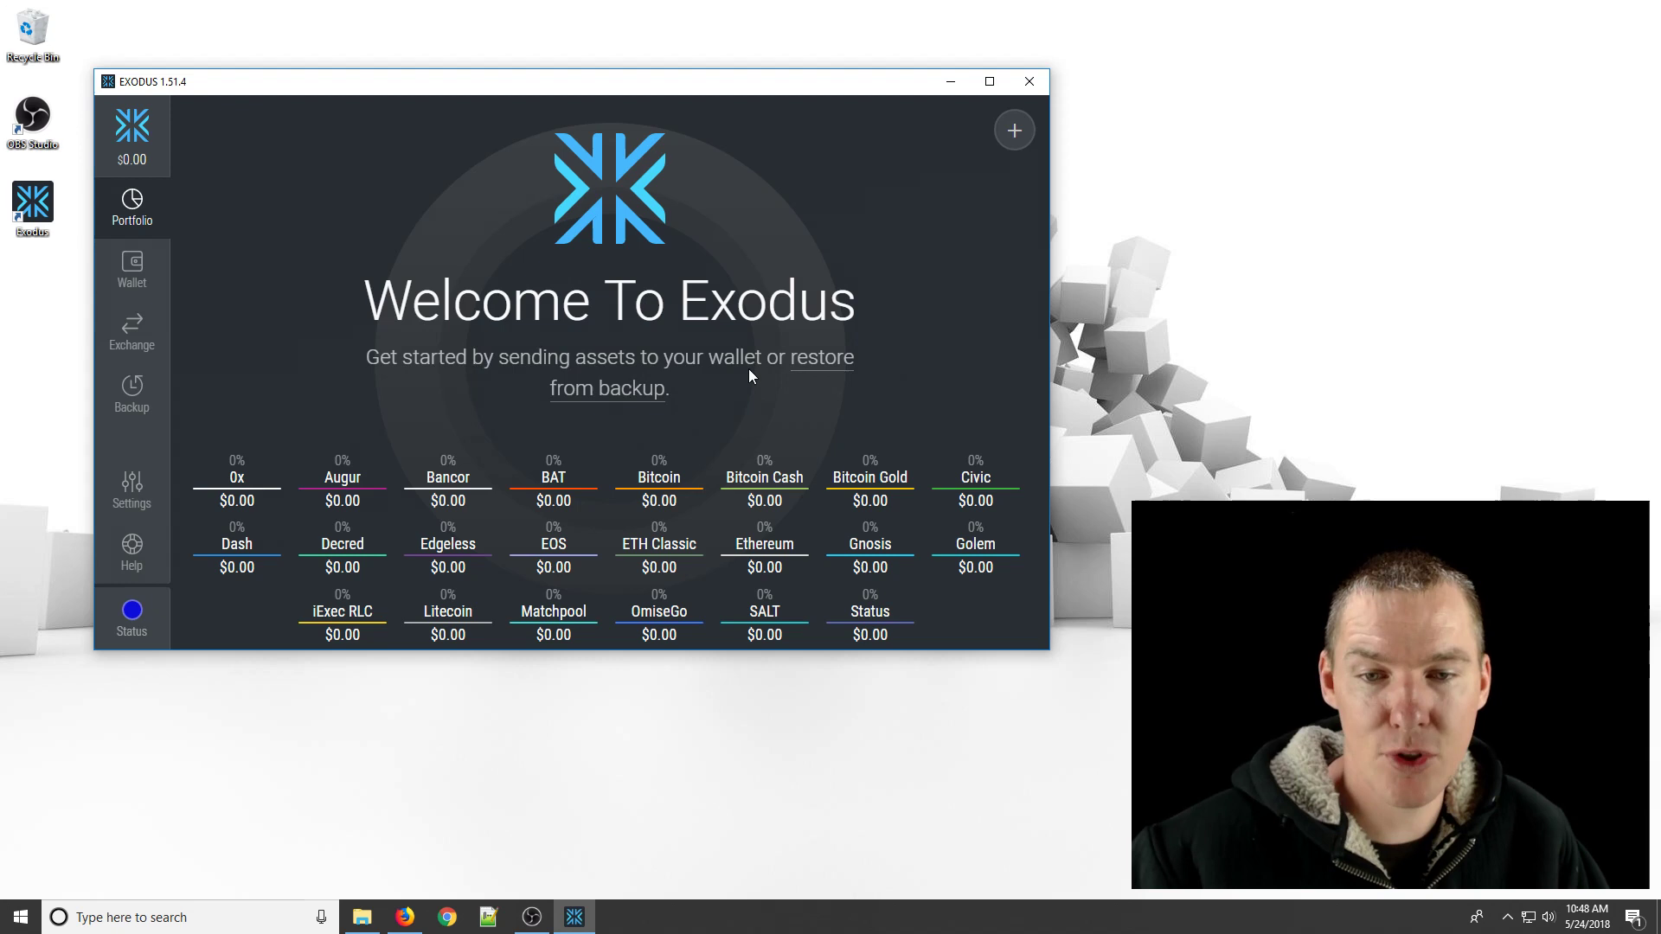
# Copy the recovery link from the backup email and paste it into Exodus's Restore? prompt.
pyautogui.click(822, 362)
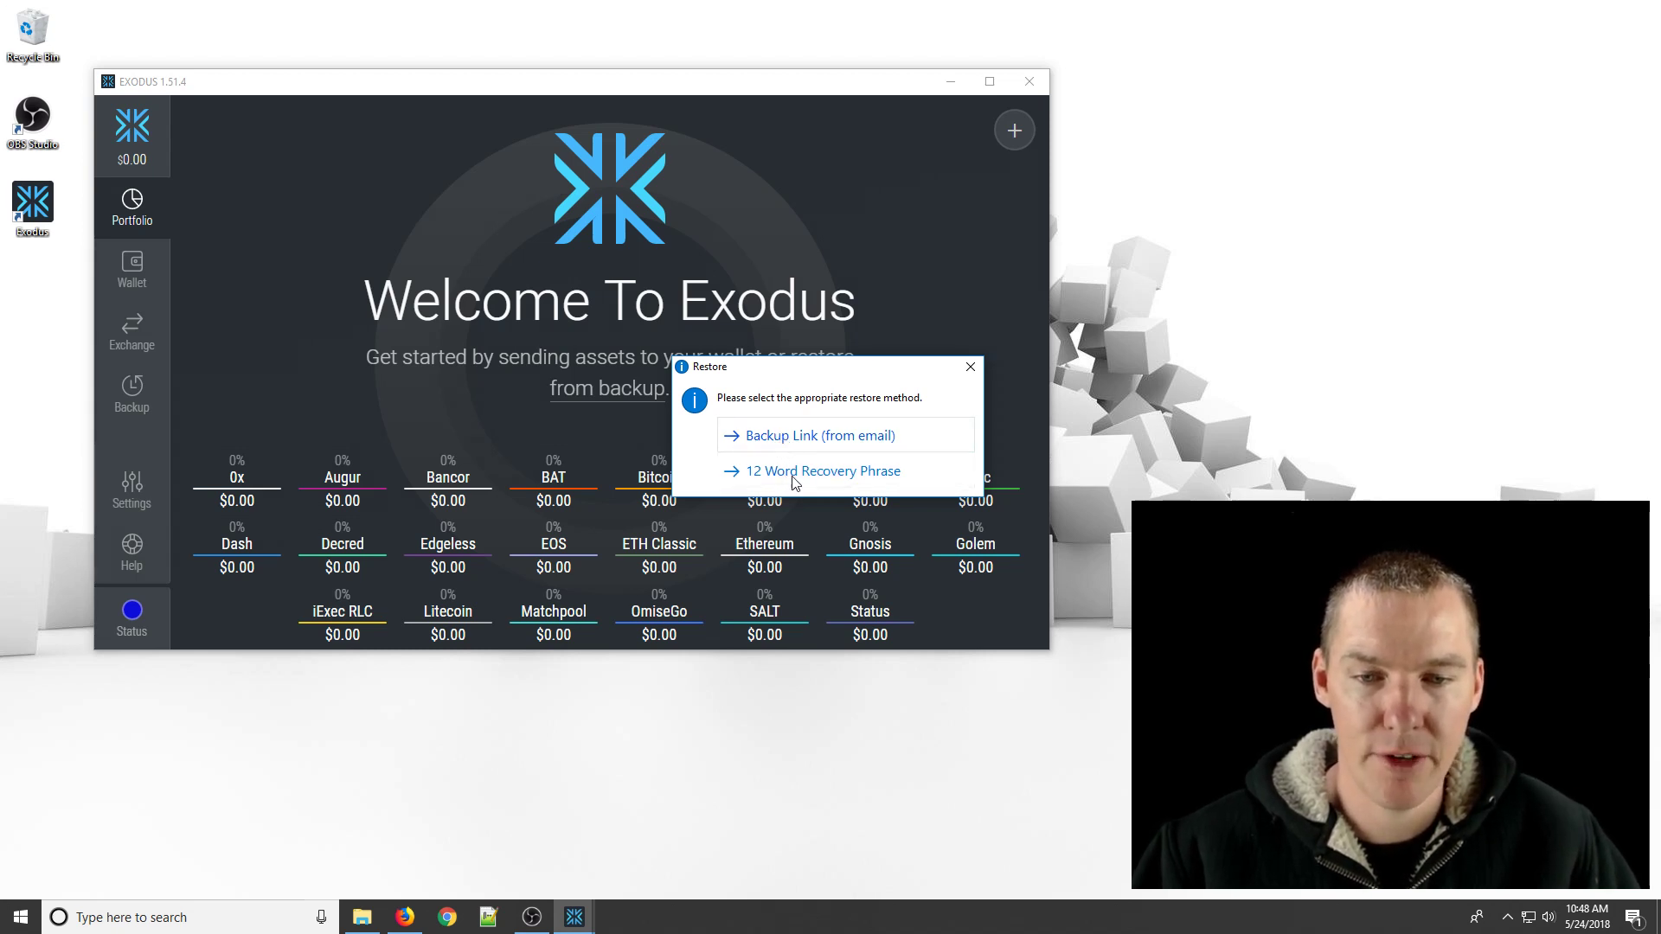
pyautogui.click(765, 437)
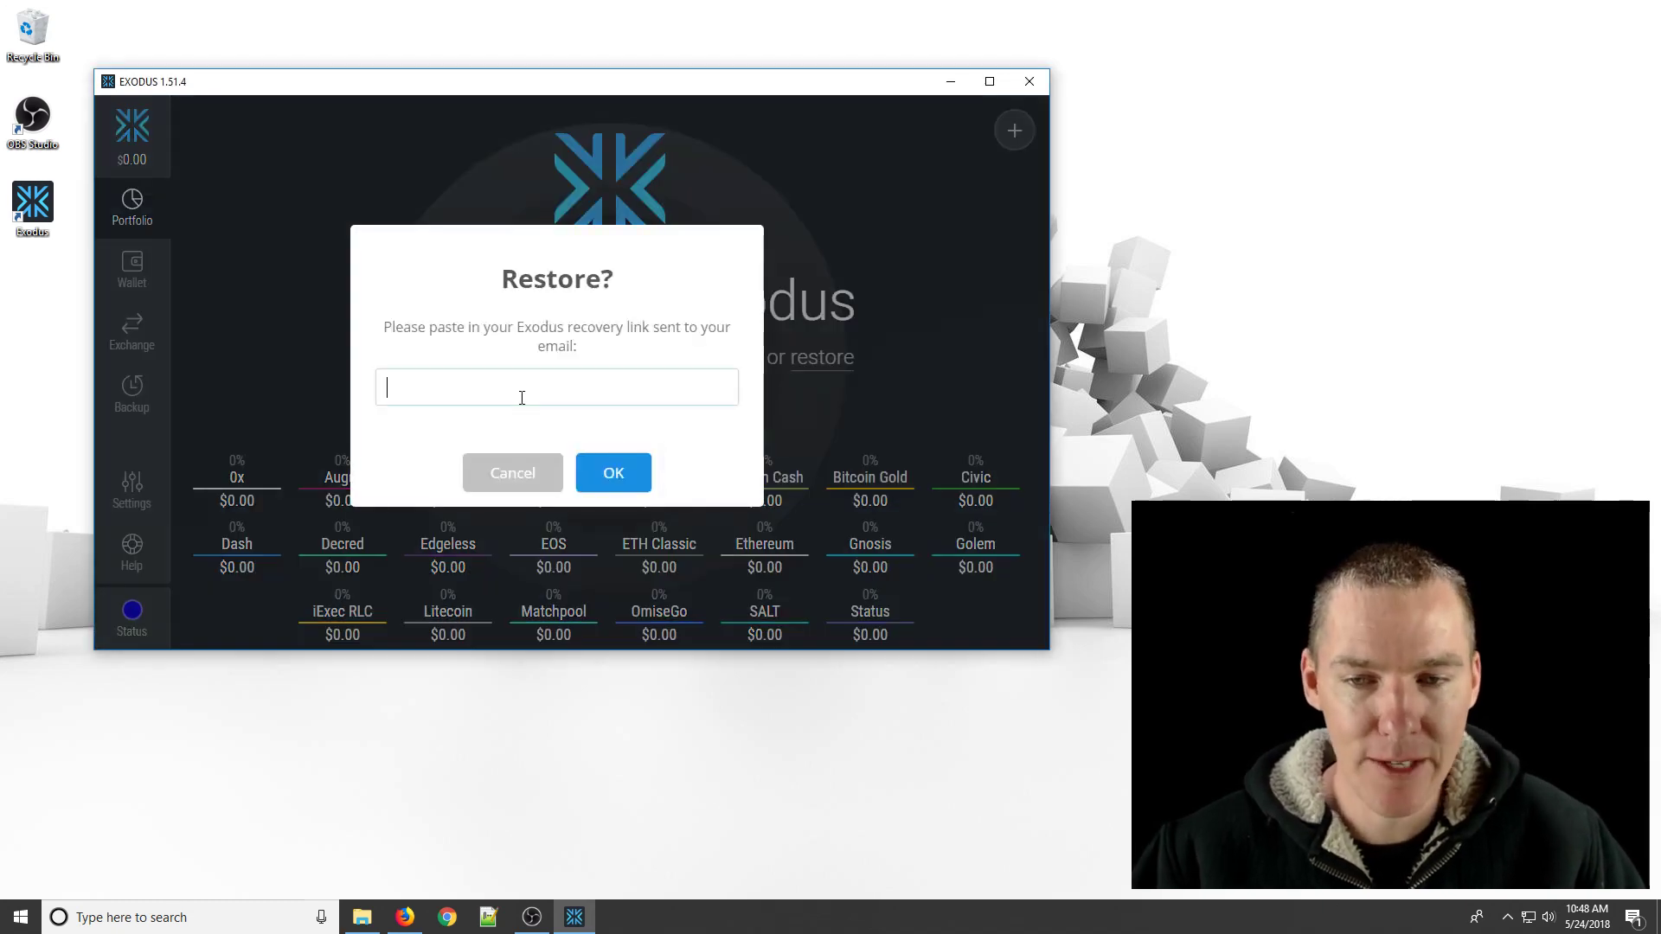
pyautogui.click(405, 917)
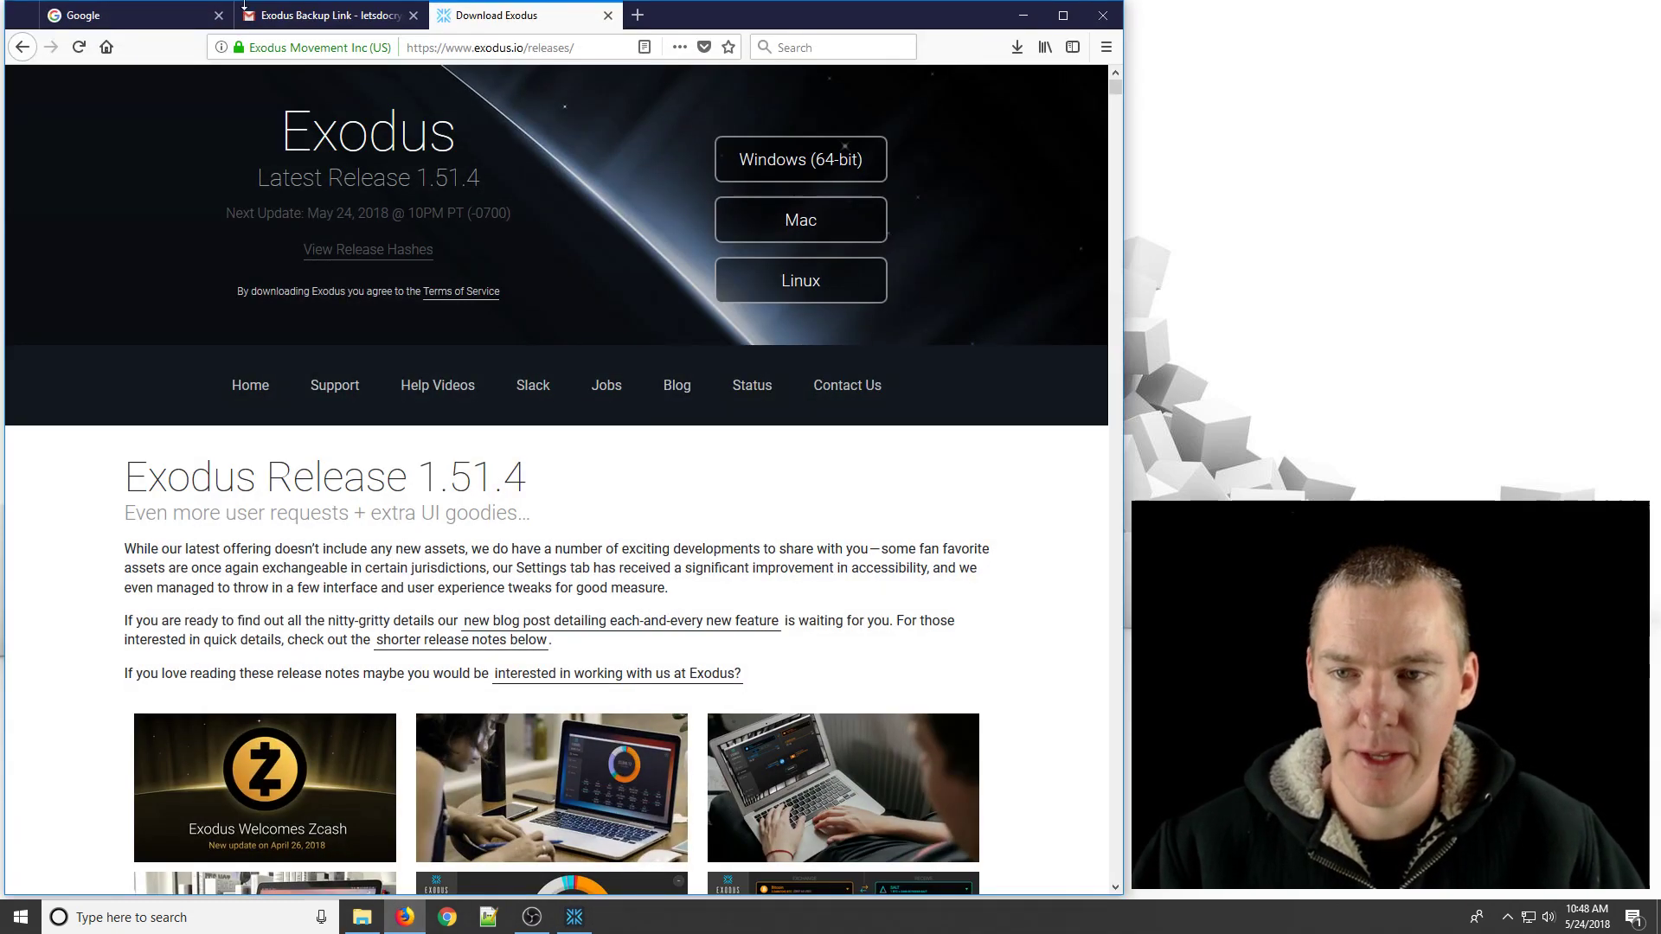
pyautogui.click(275, 18)
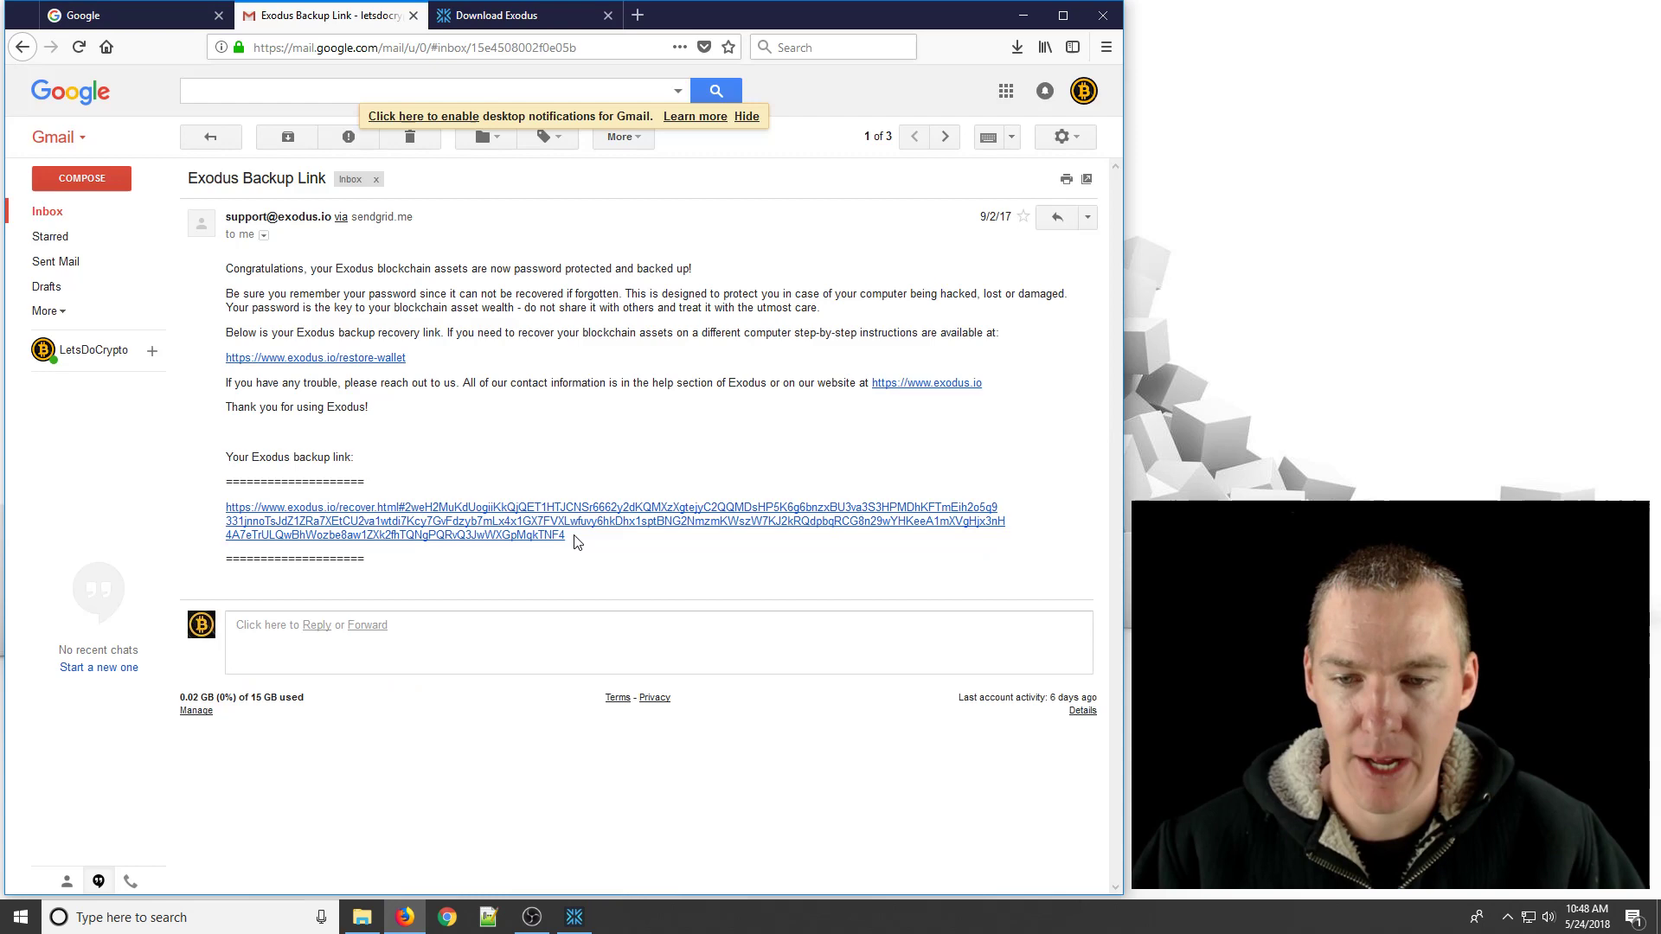
pyautogui.moveTo(571, 536); pyautogui.dragTo(217, 516)
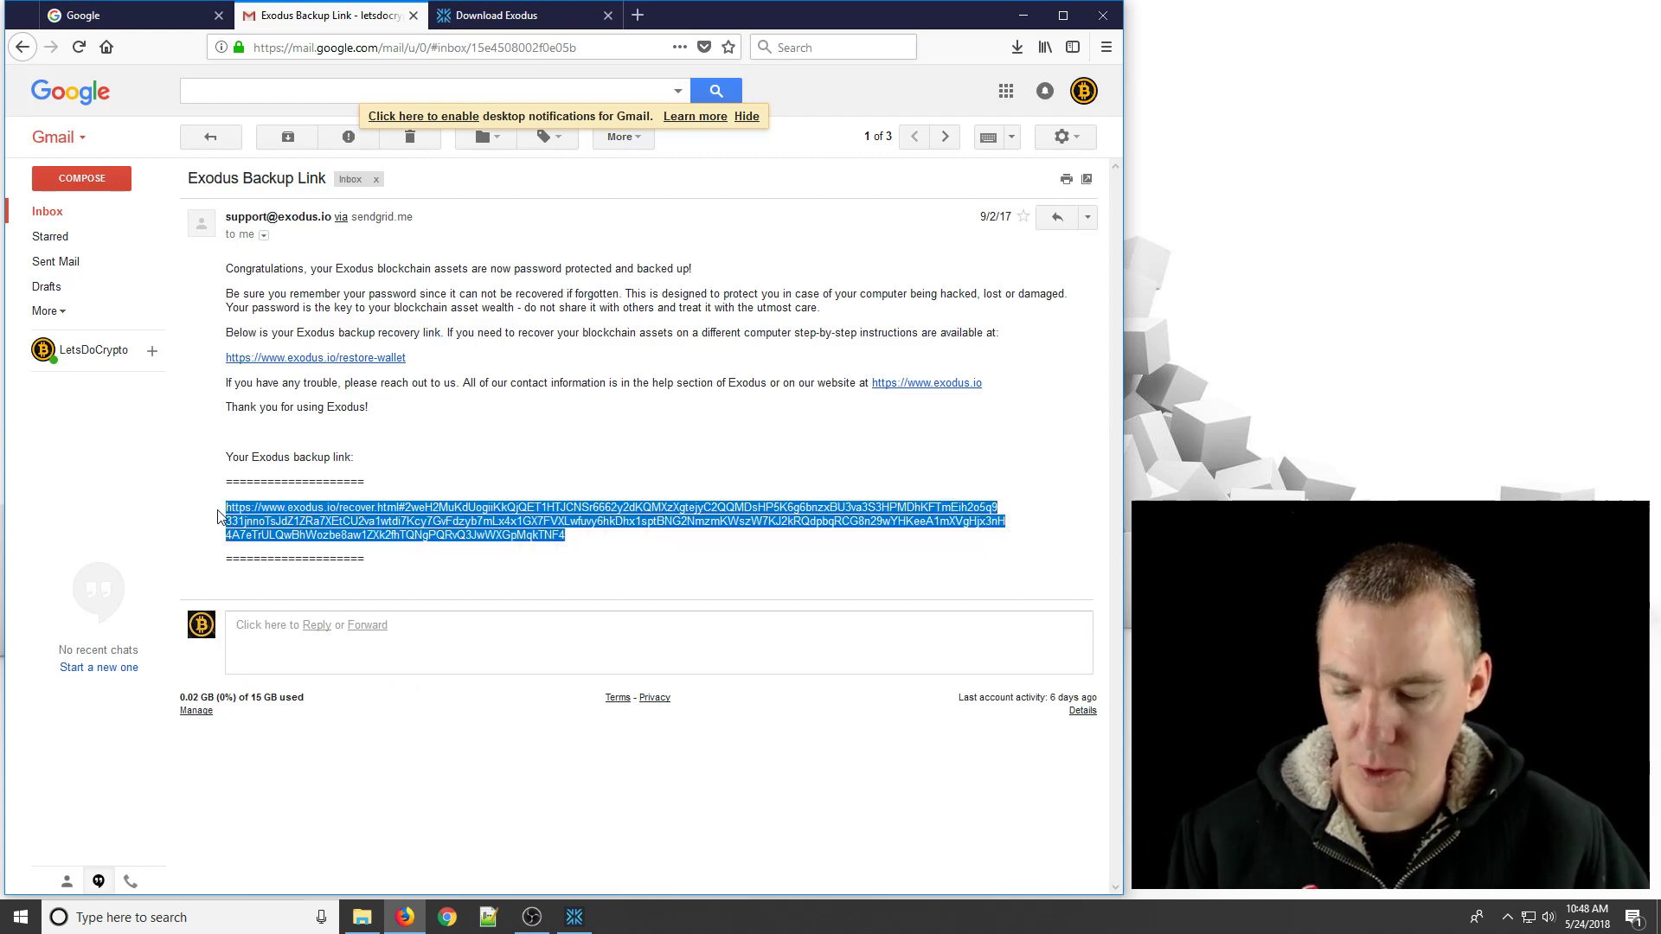
pyautogui.click(510, 16)
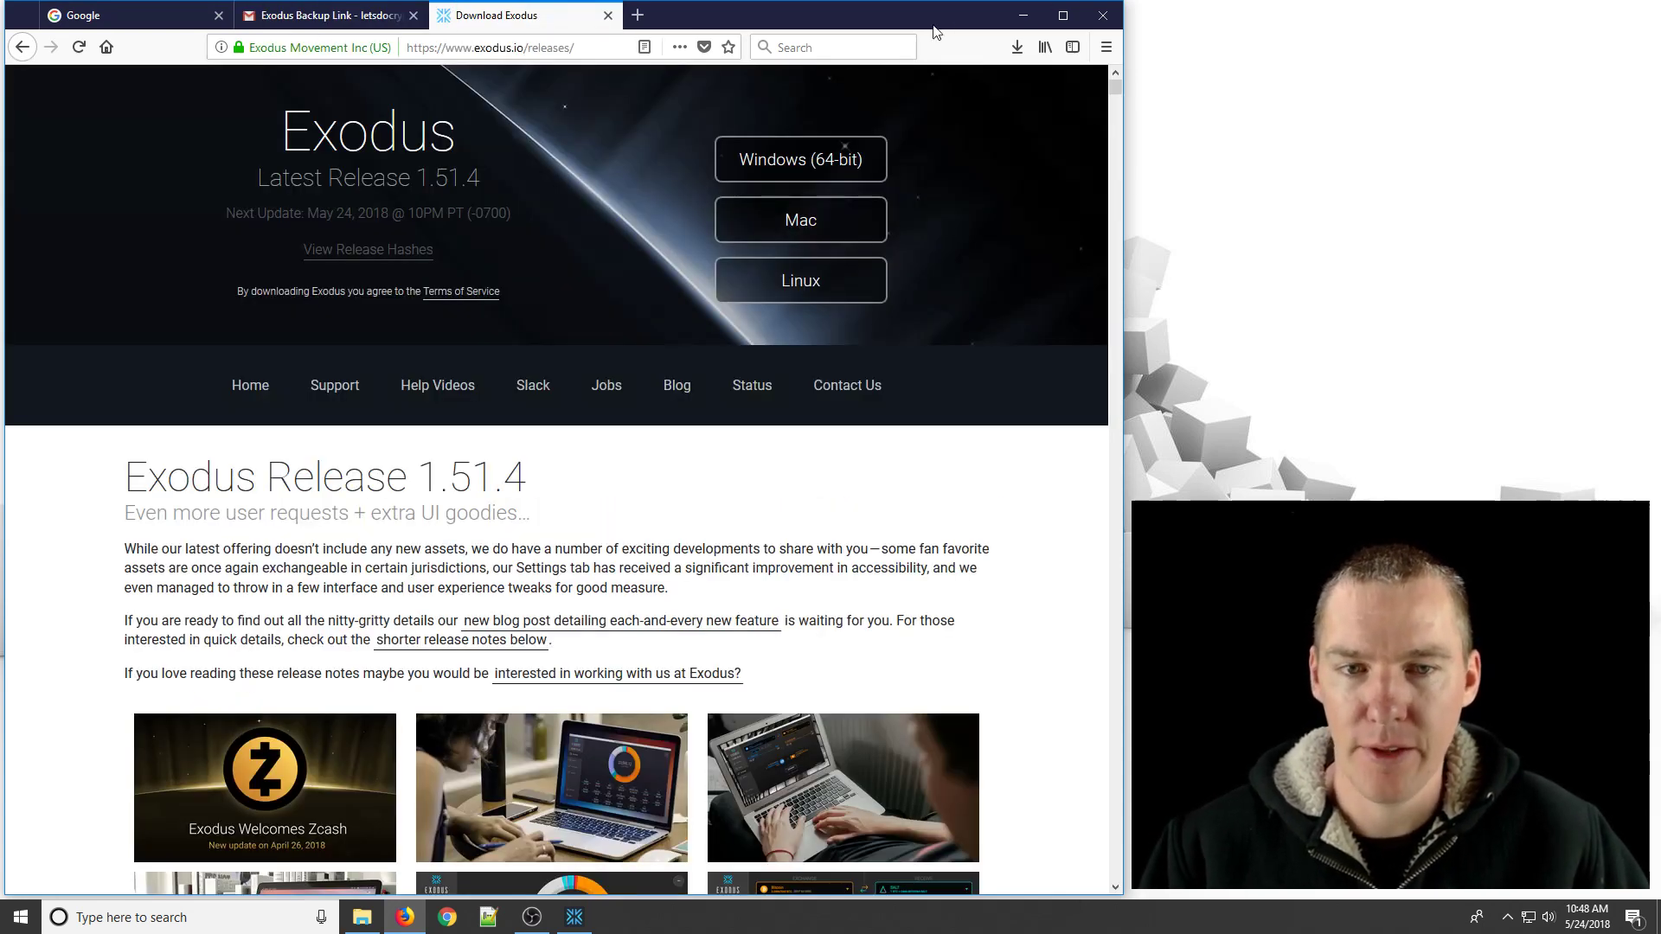
pyautogui.click(1023, 15)
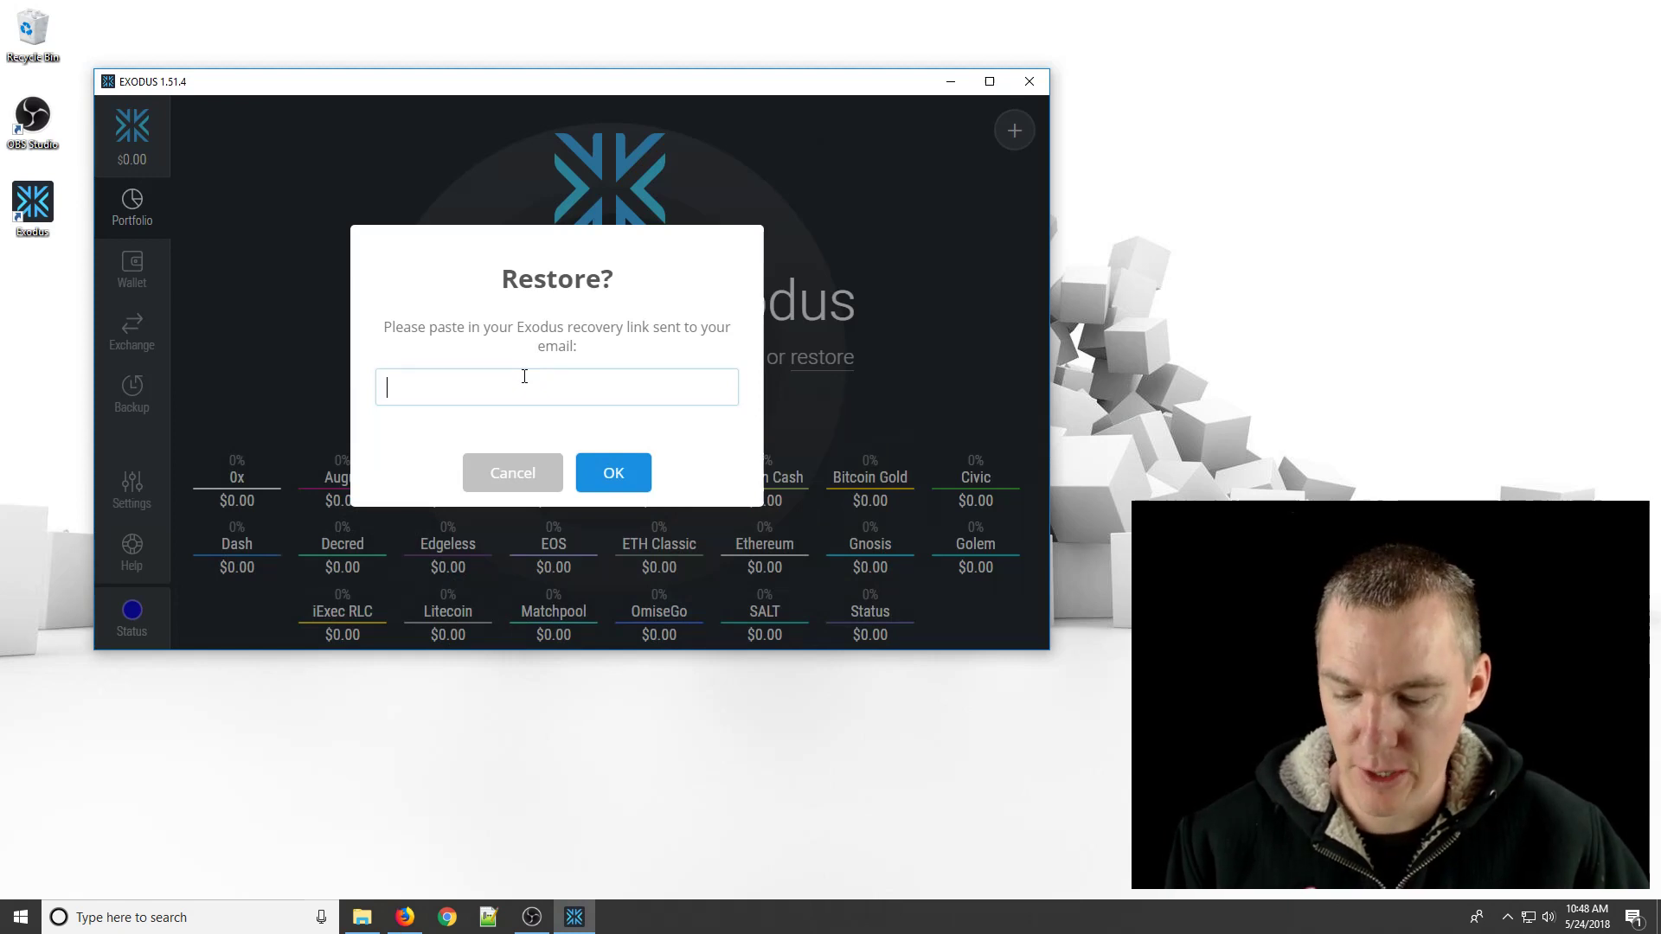
pyautogui.hotkey('ctrl', 'v')
pyautogui.click(613, 472)
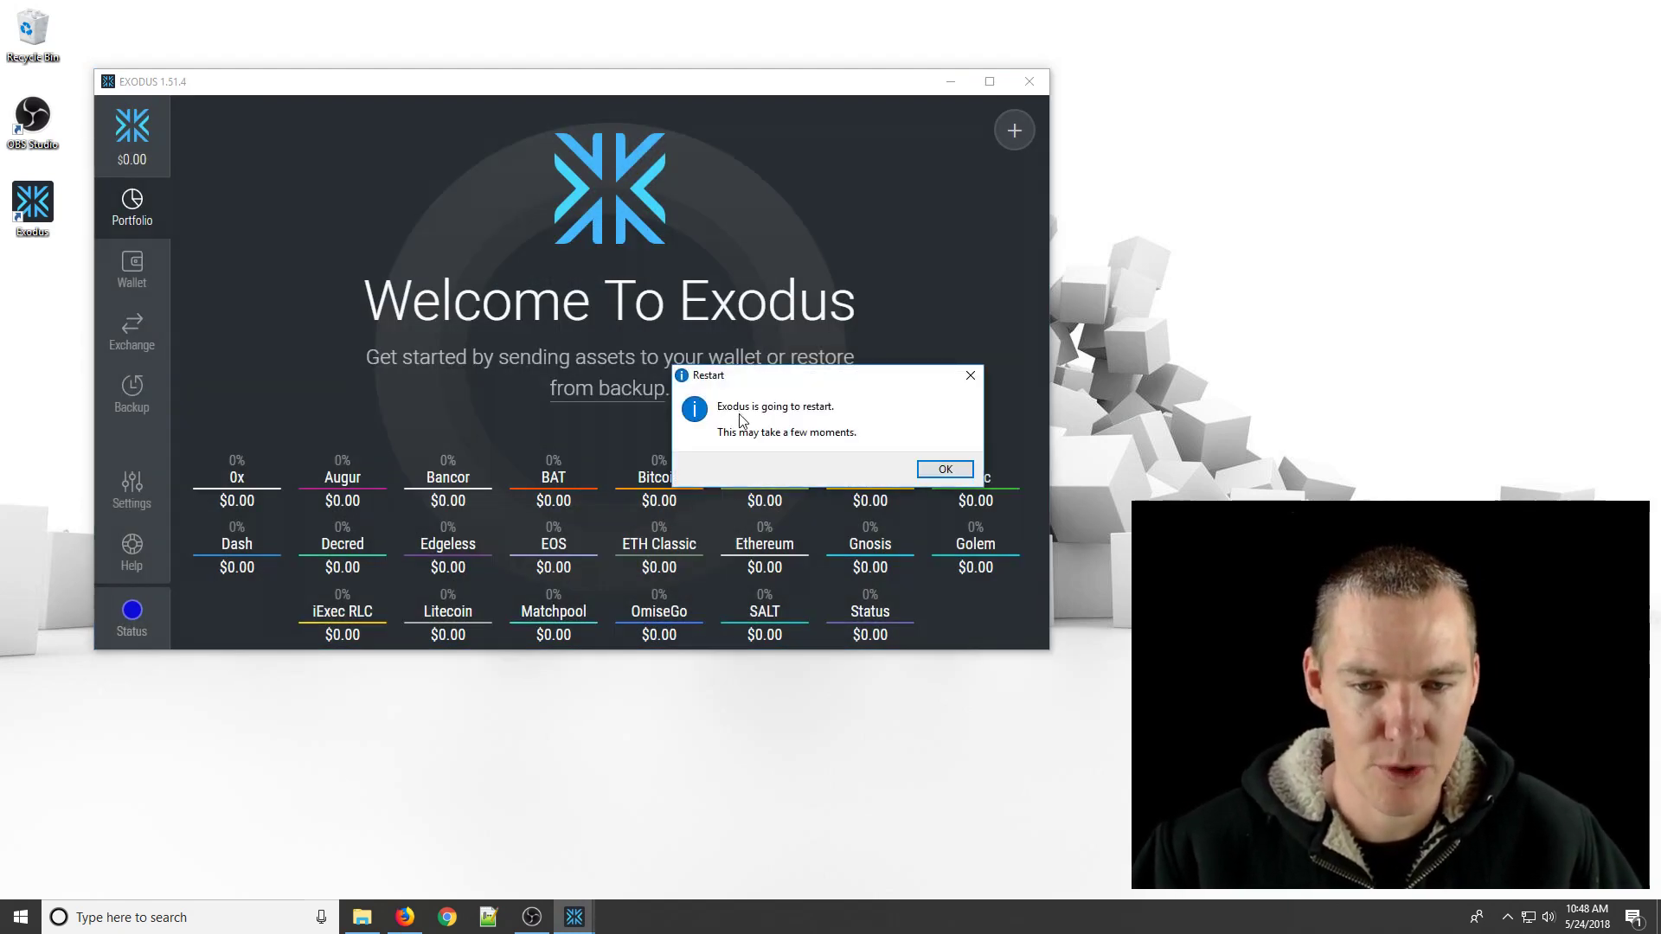
# Acknowledge the restart notice and unlock Exodus with the wallet password.
pyautogui.click(945, 470)
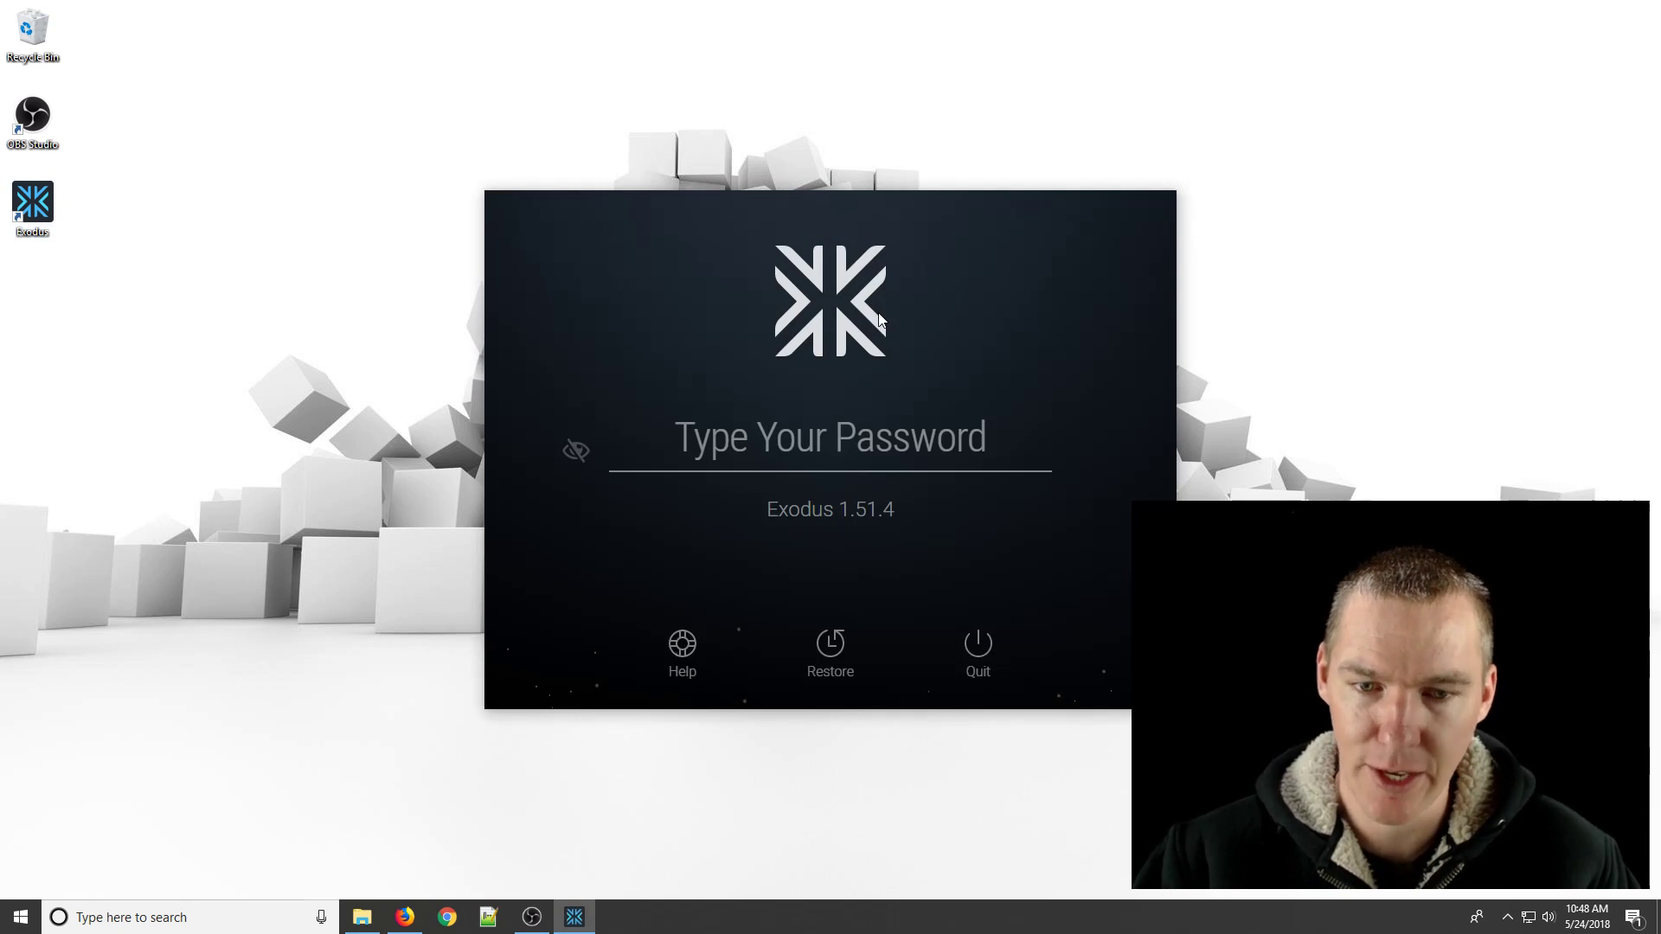
pyautogui.write('••••••')
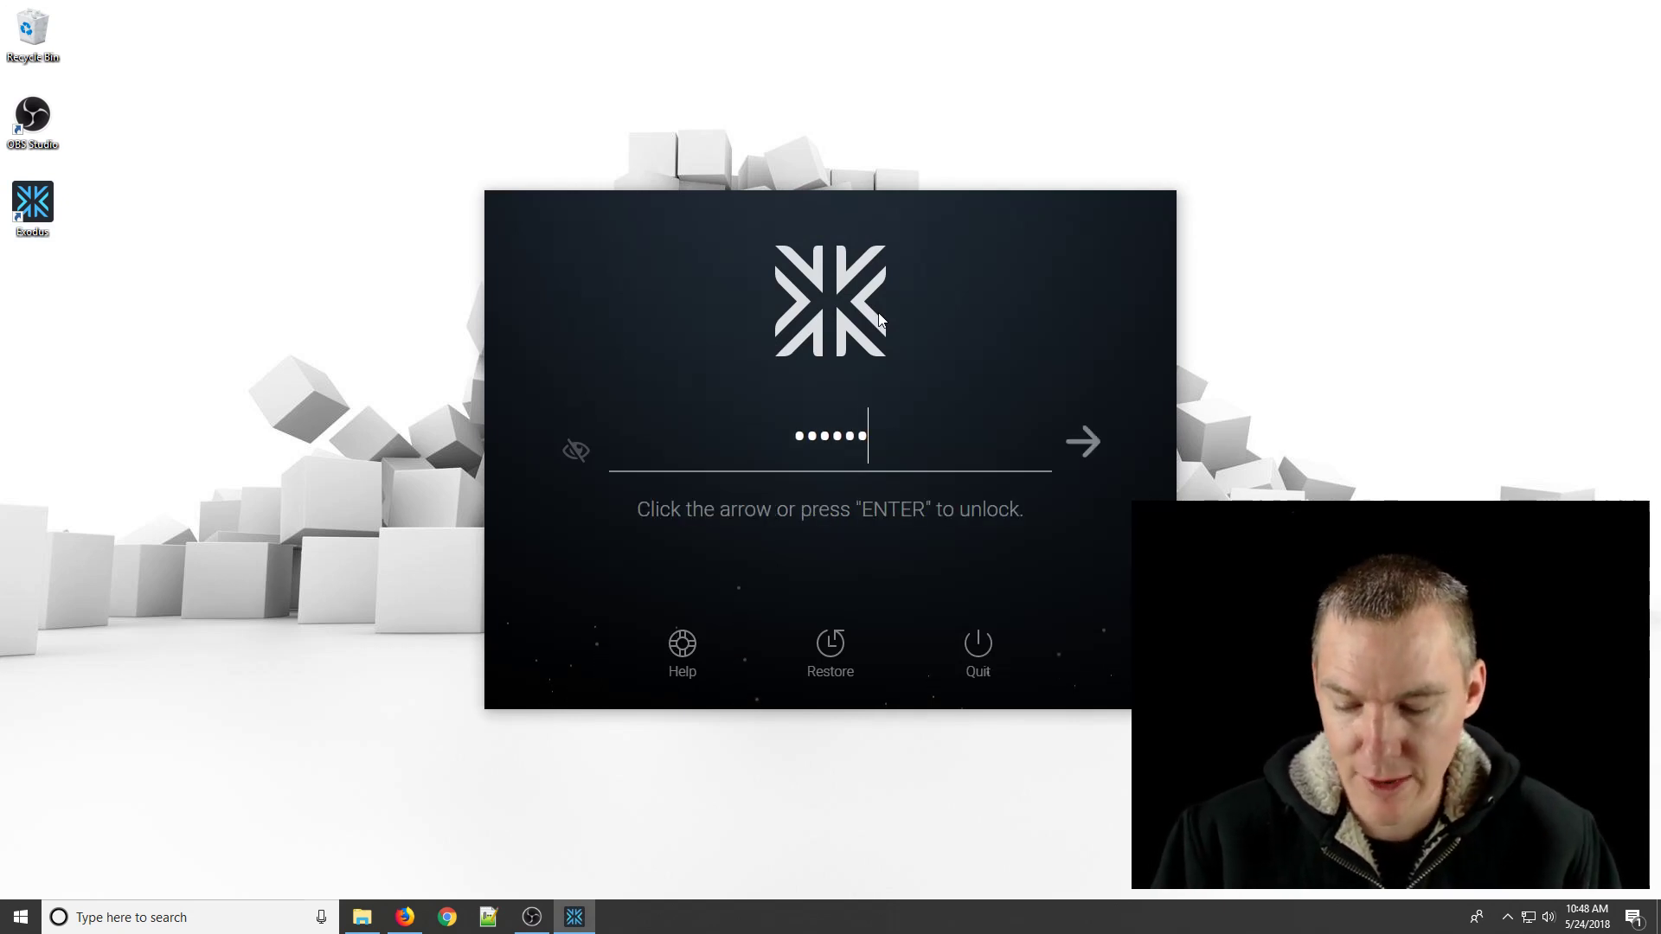
pyautogui.write('••••')
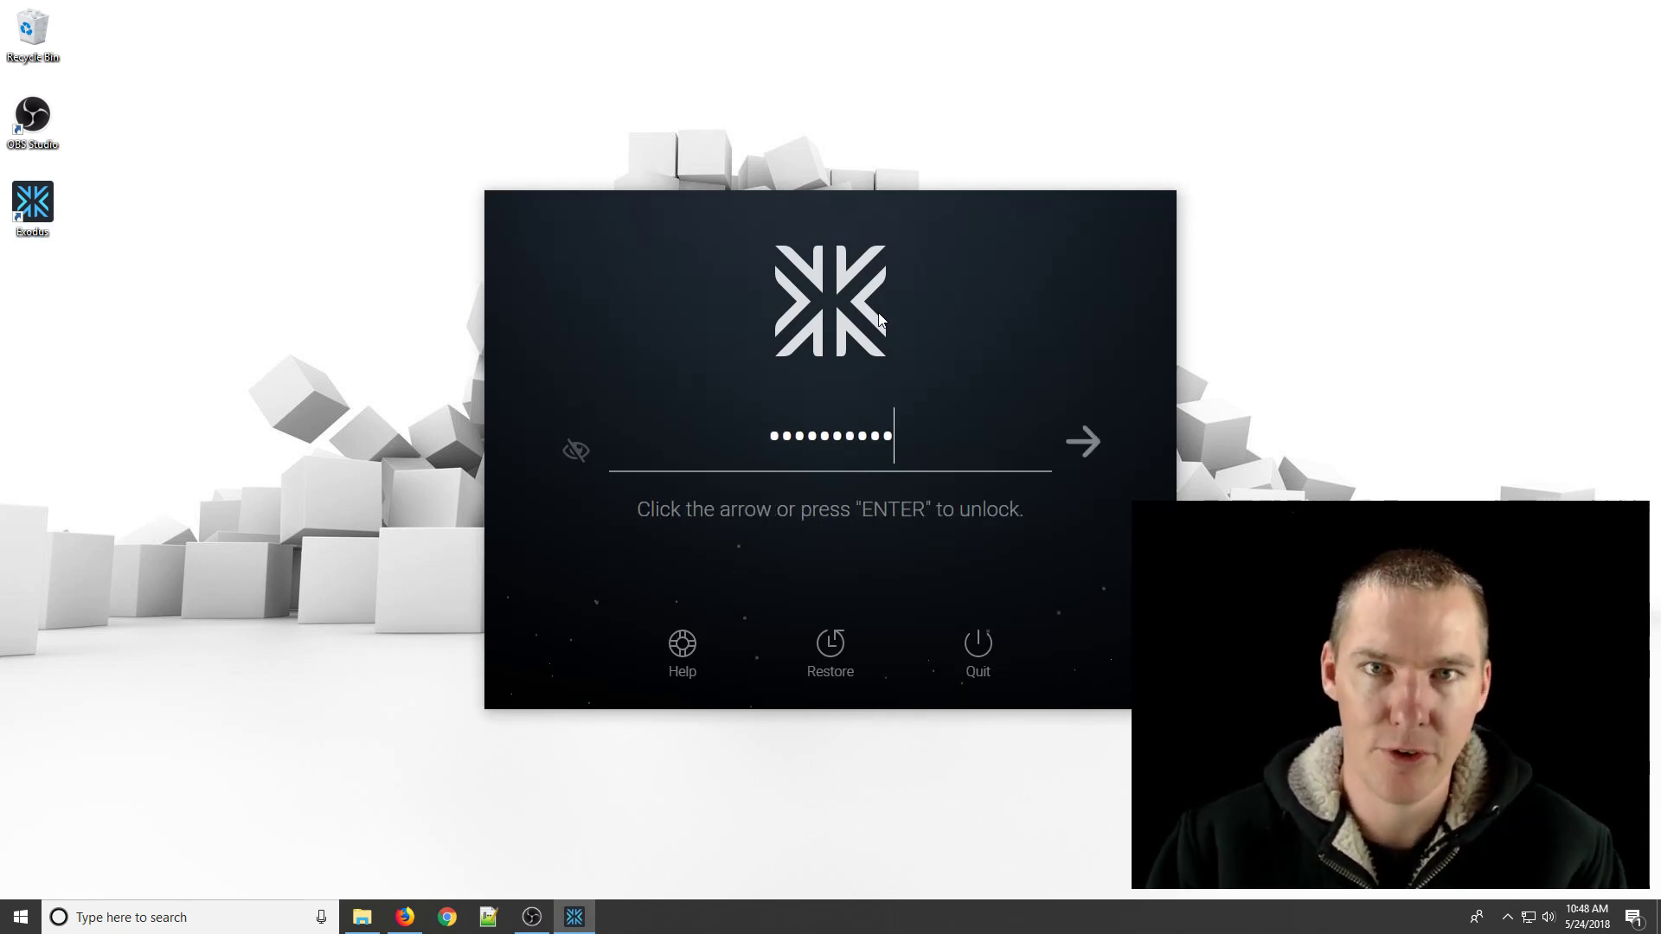
pyautogui.press('Return')
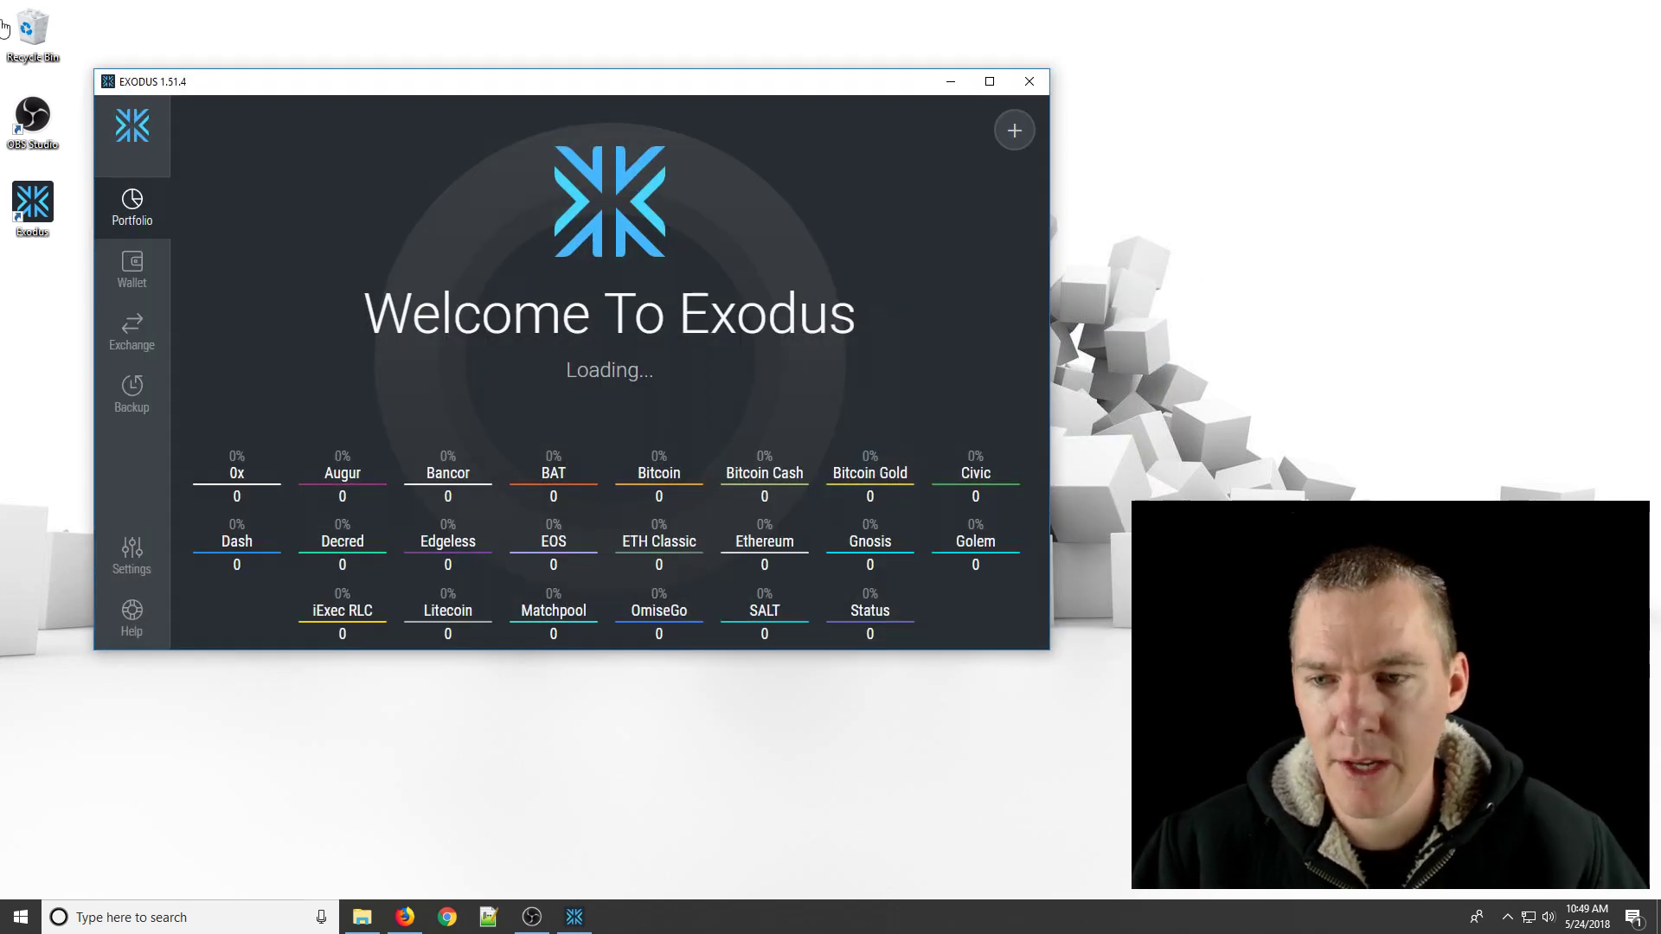
# Verify the $8.35 portfolio (Ethereum $5.70, Dash $2.65), briefly toggling to coin amounts.
pyautogui.moveTo(333, 88); pyautogui.dragTo(278, 88)
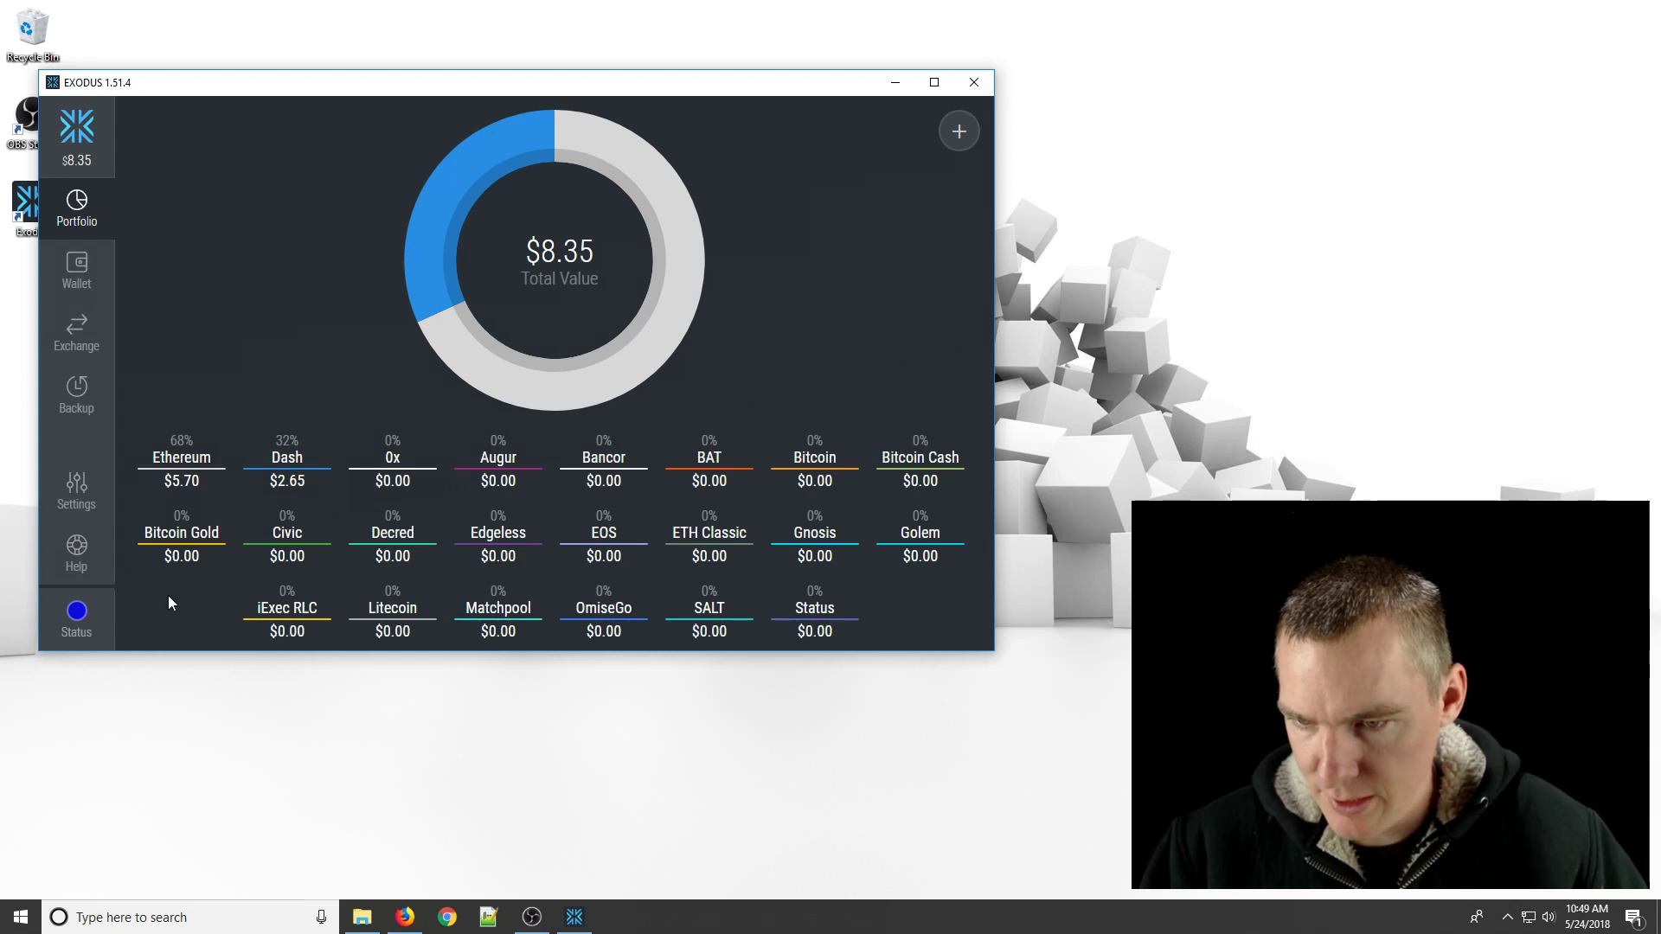
pyautogui.click(286, 485)
pyautogui.click(287, 483)
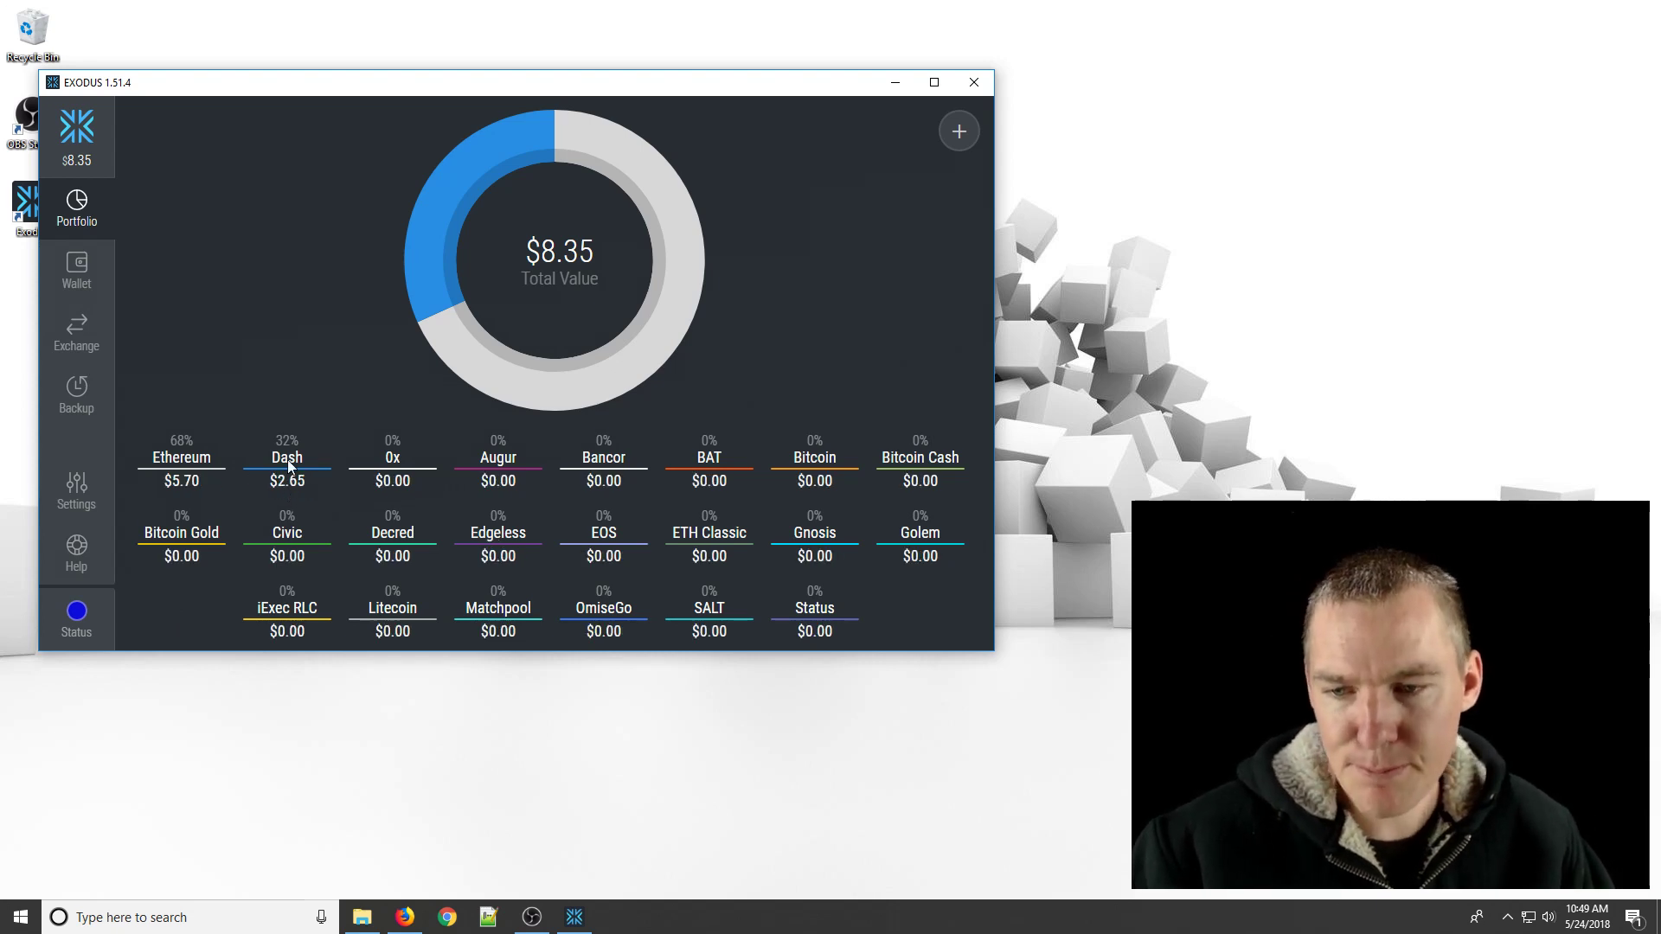
pyautogui.moveTo(351, 87); pyautogui.dragTo(410, 171)
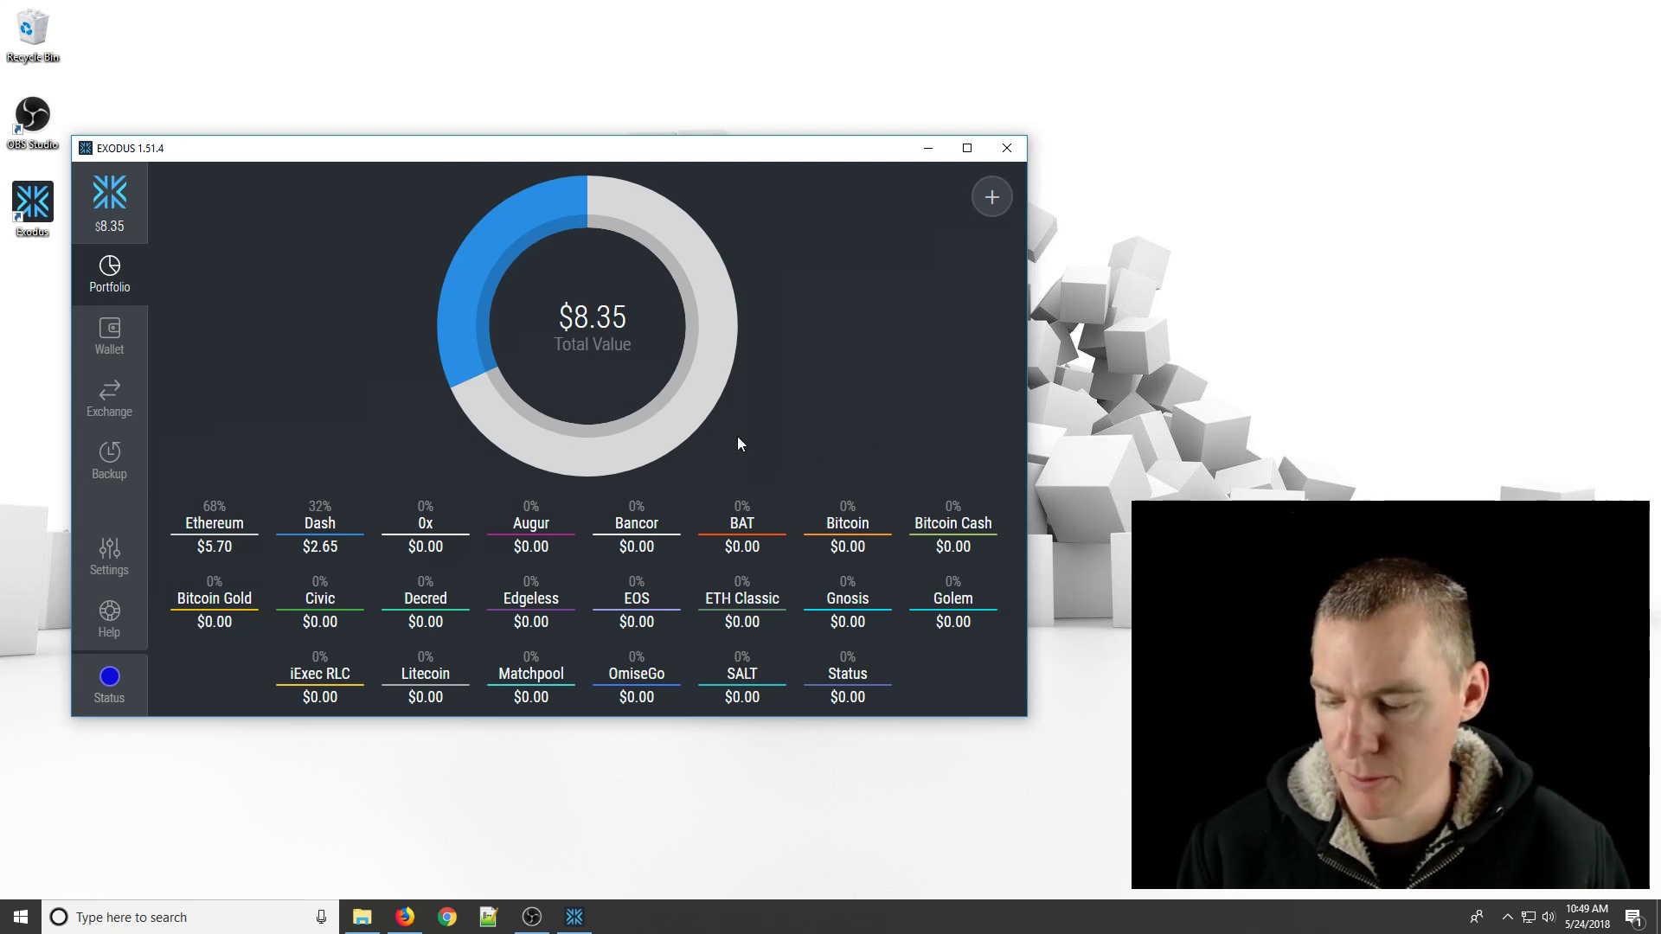
# Open Developer > Restore from recovery link, then cancel the prompt.
pyautogui.press('alt')
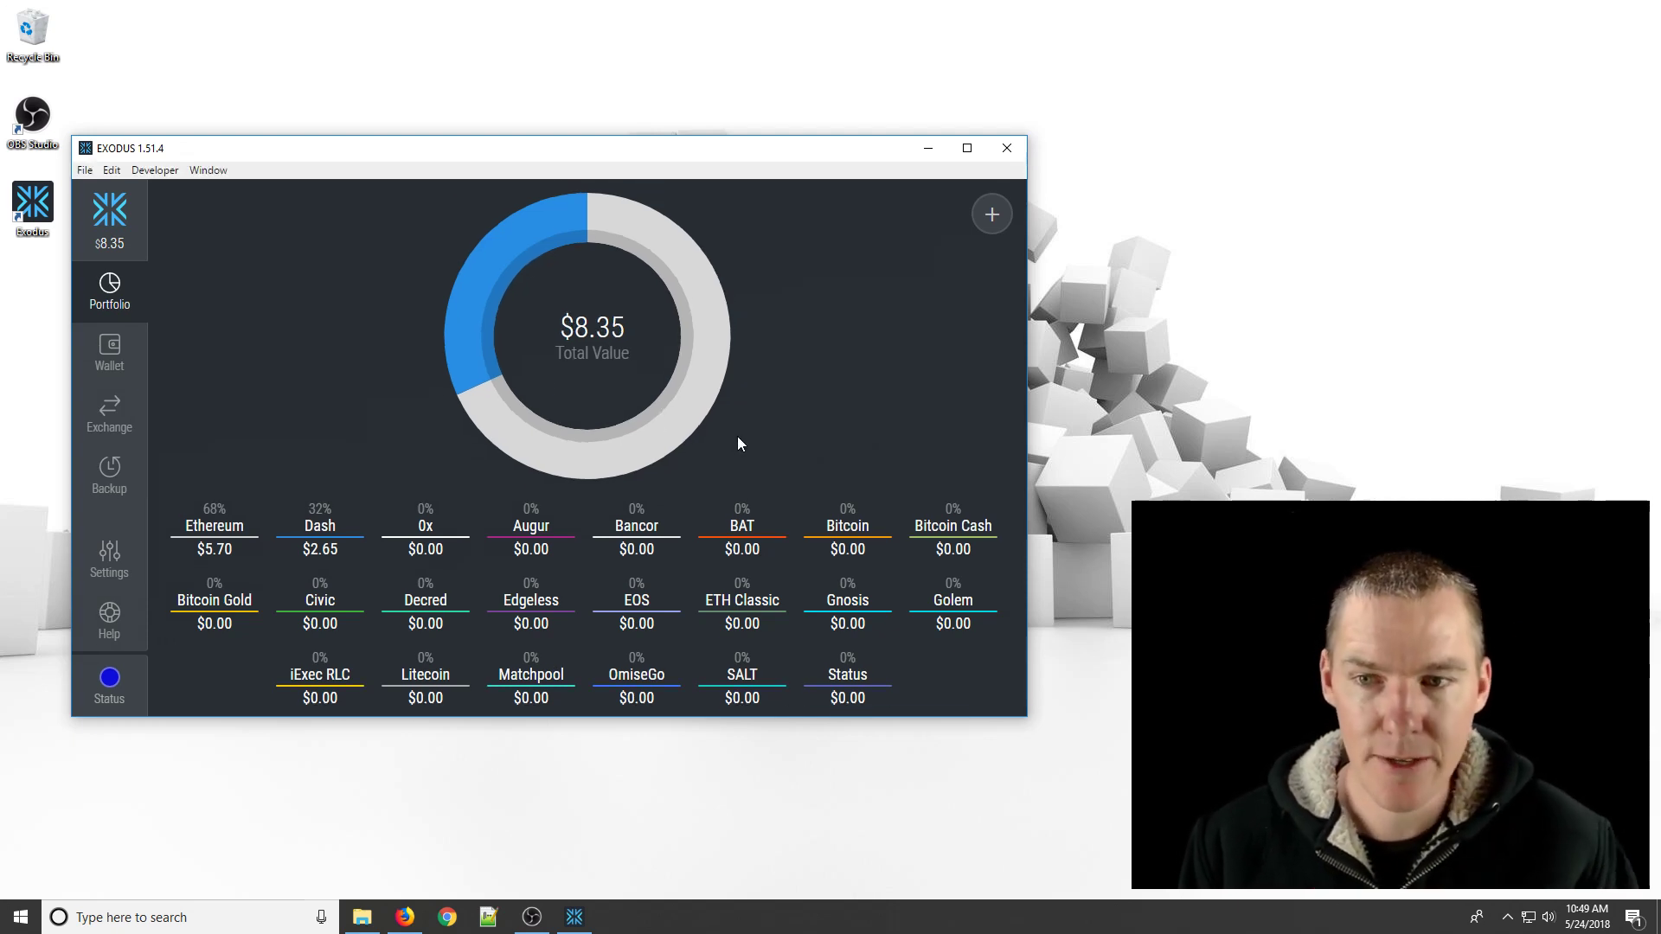
pyautogui.click(149, 173)
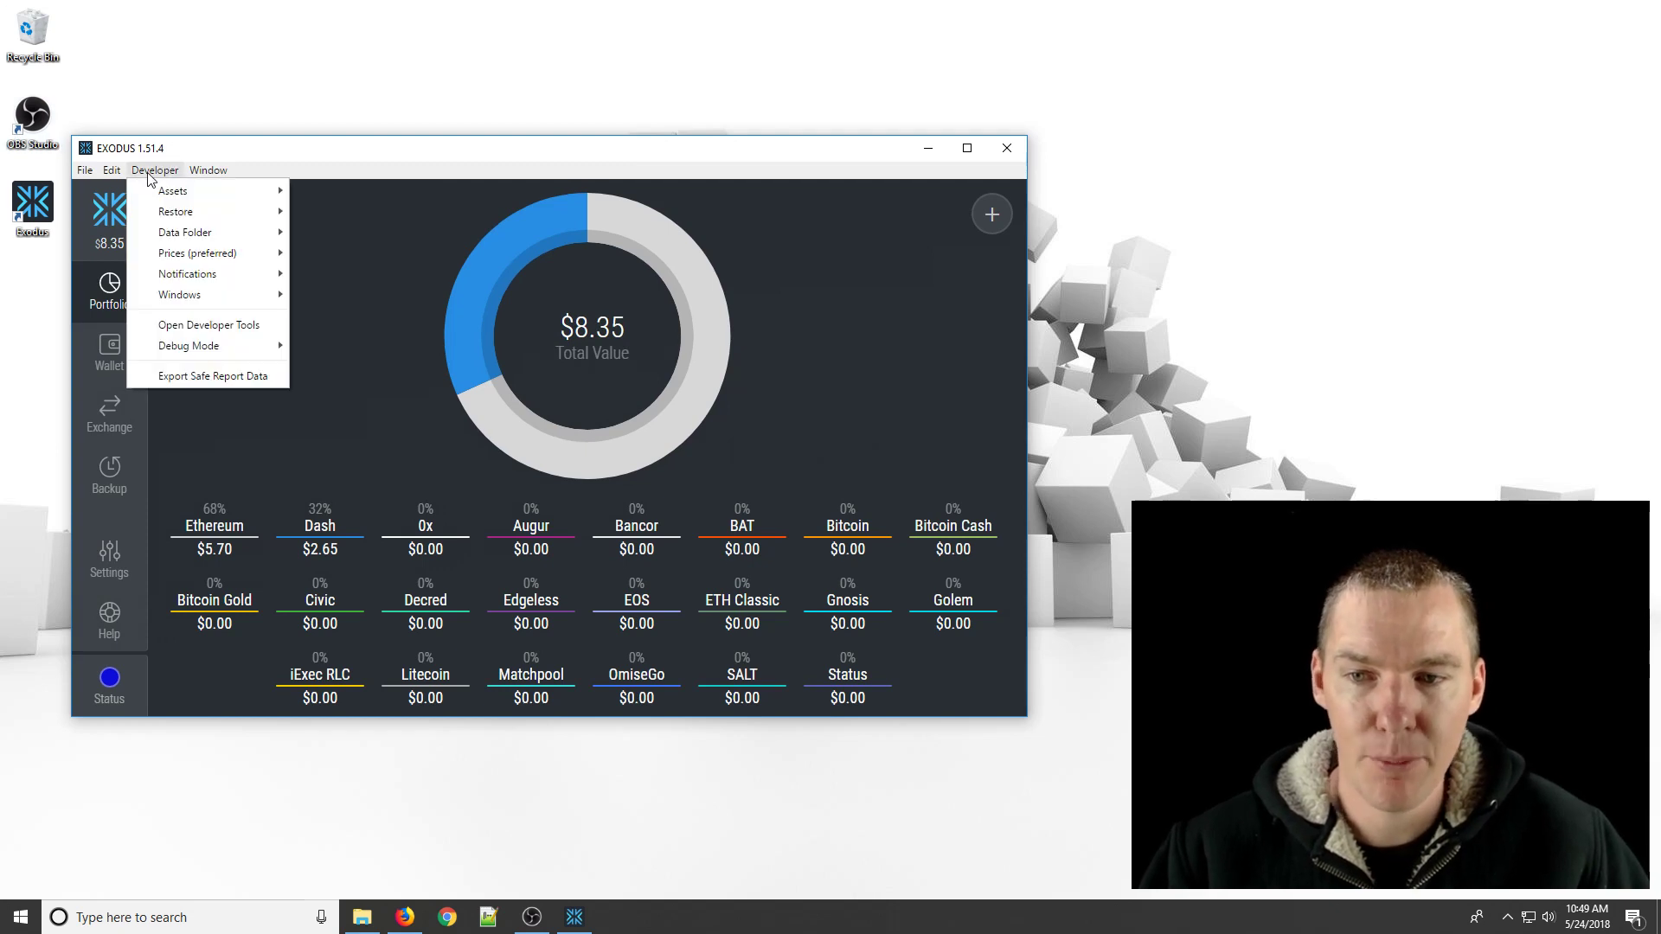
pyautogui.moveTo(186, 212)
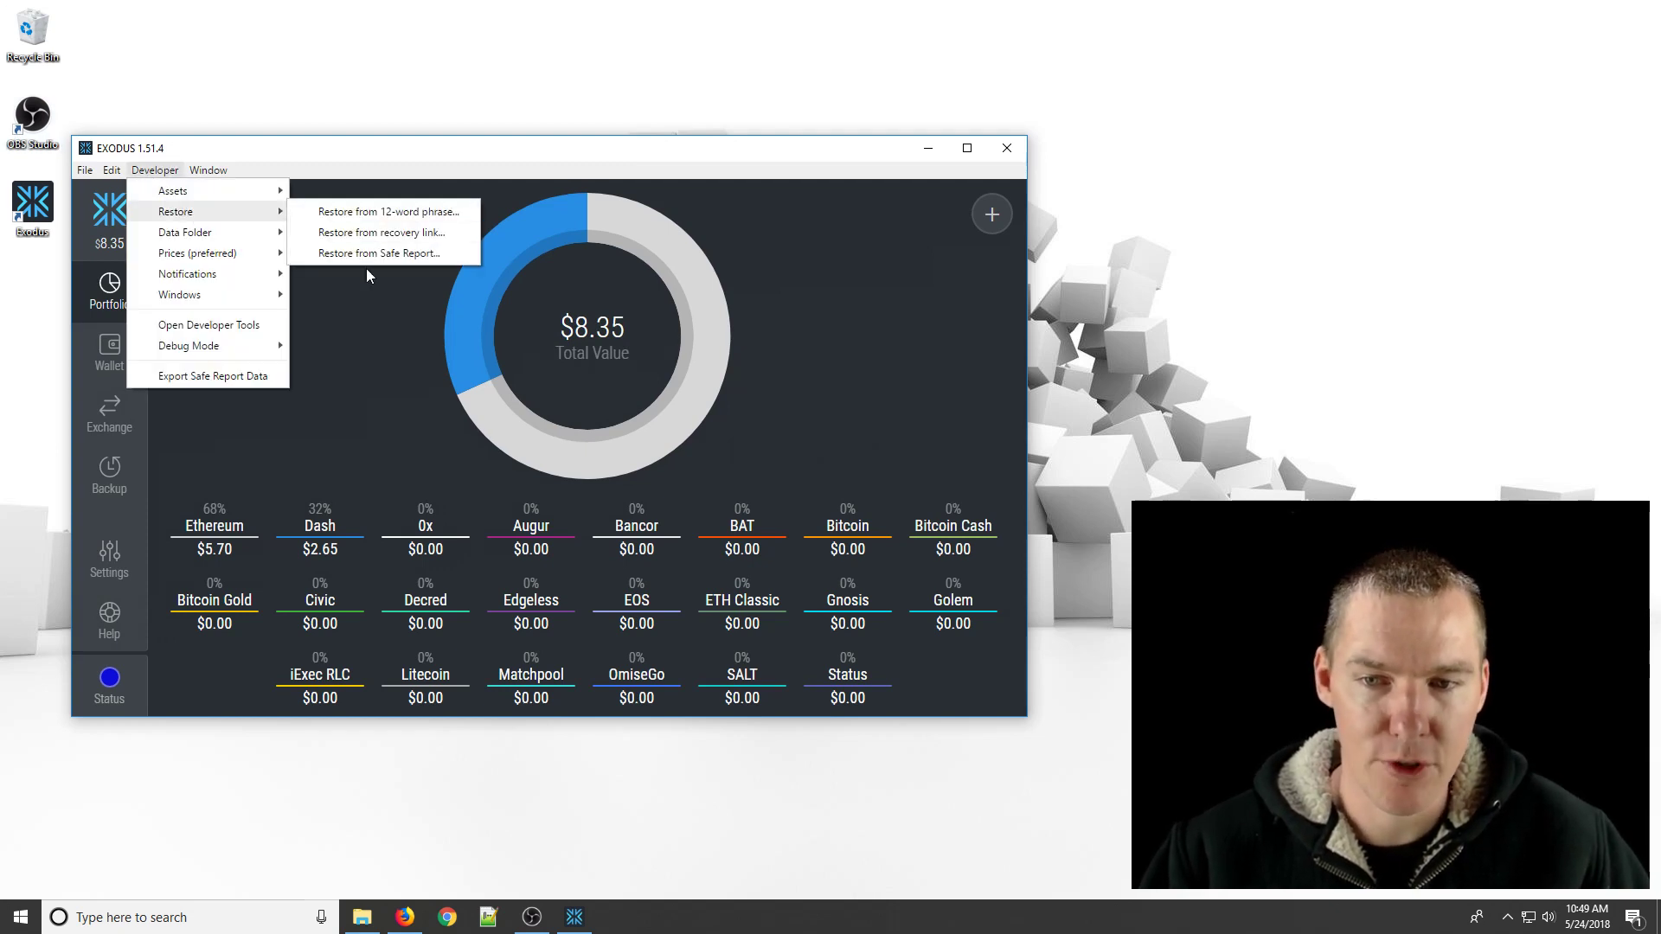
pyautogui.click(356, 236)
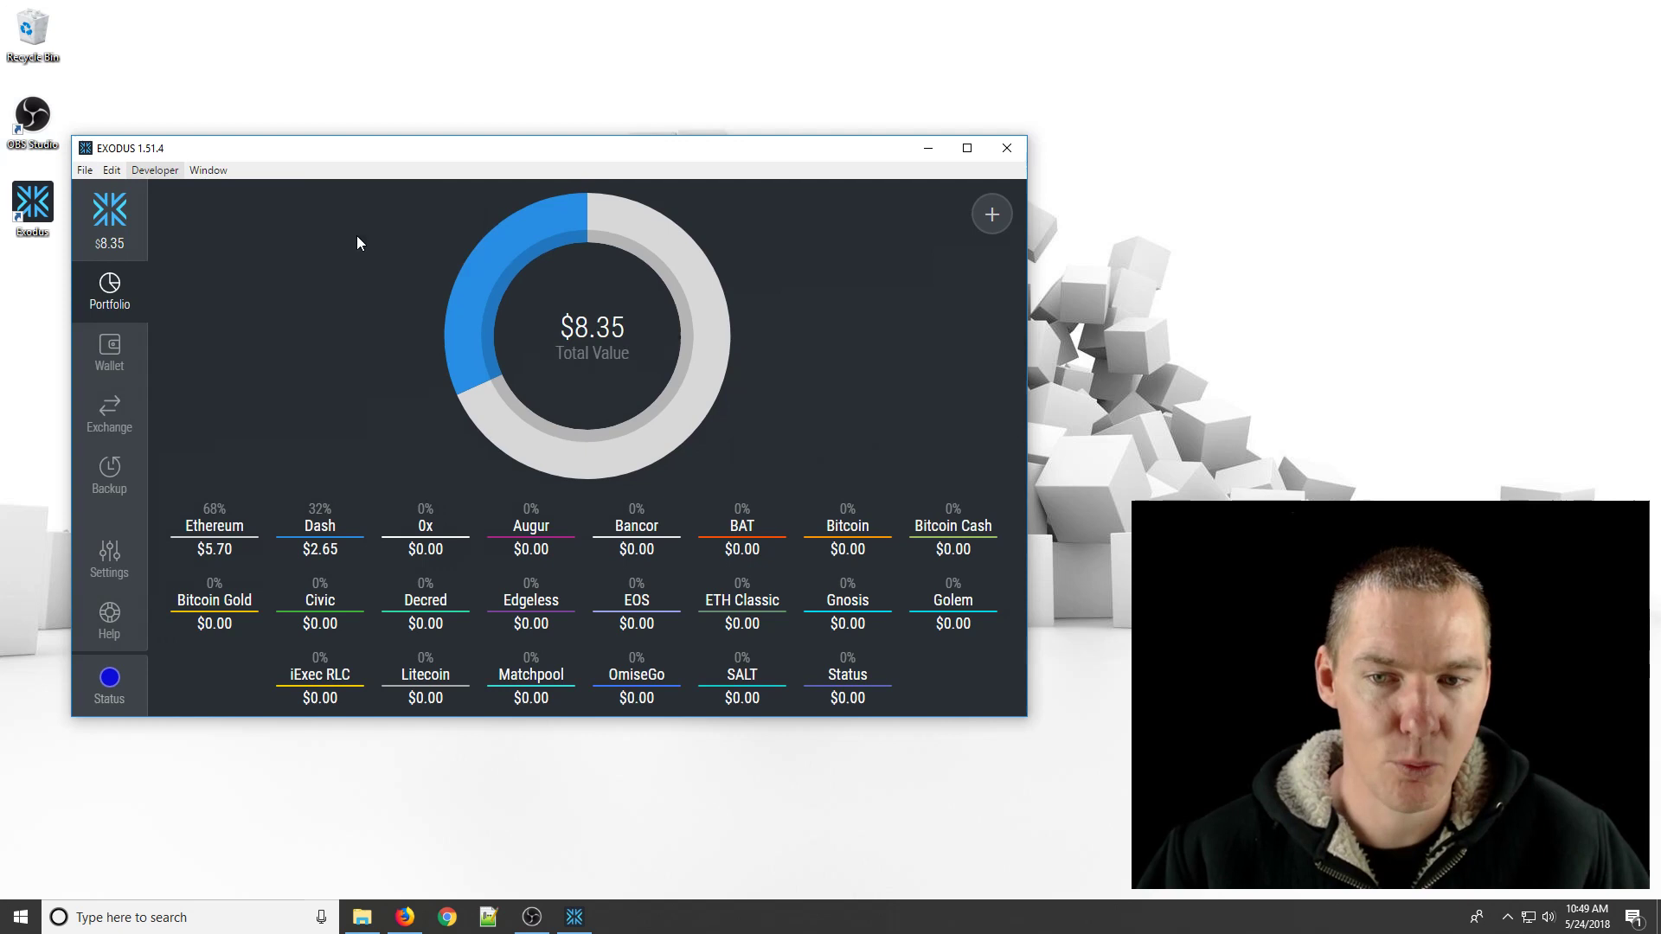
pyautogui.click(495, 558)
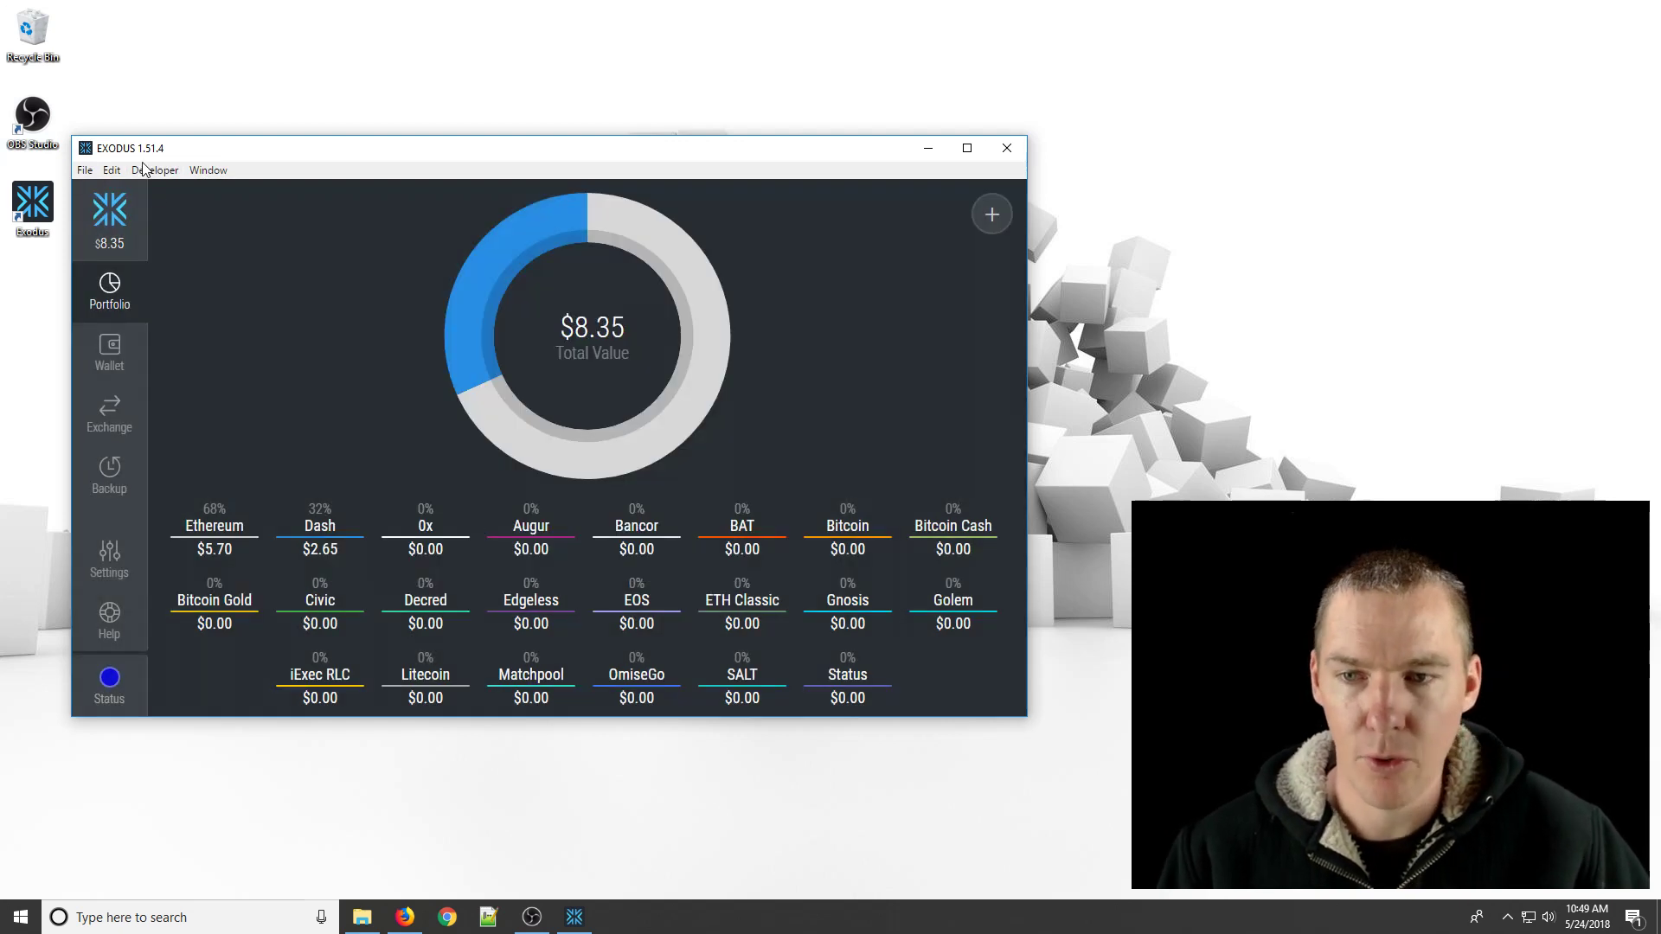
# Choose Developer > Restore from 12-word phrase, acknowledge the restart notice, and quit Exodus.
pyautogui.click(154, 169)
pyautogui.moveTo(181, 216)
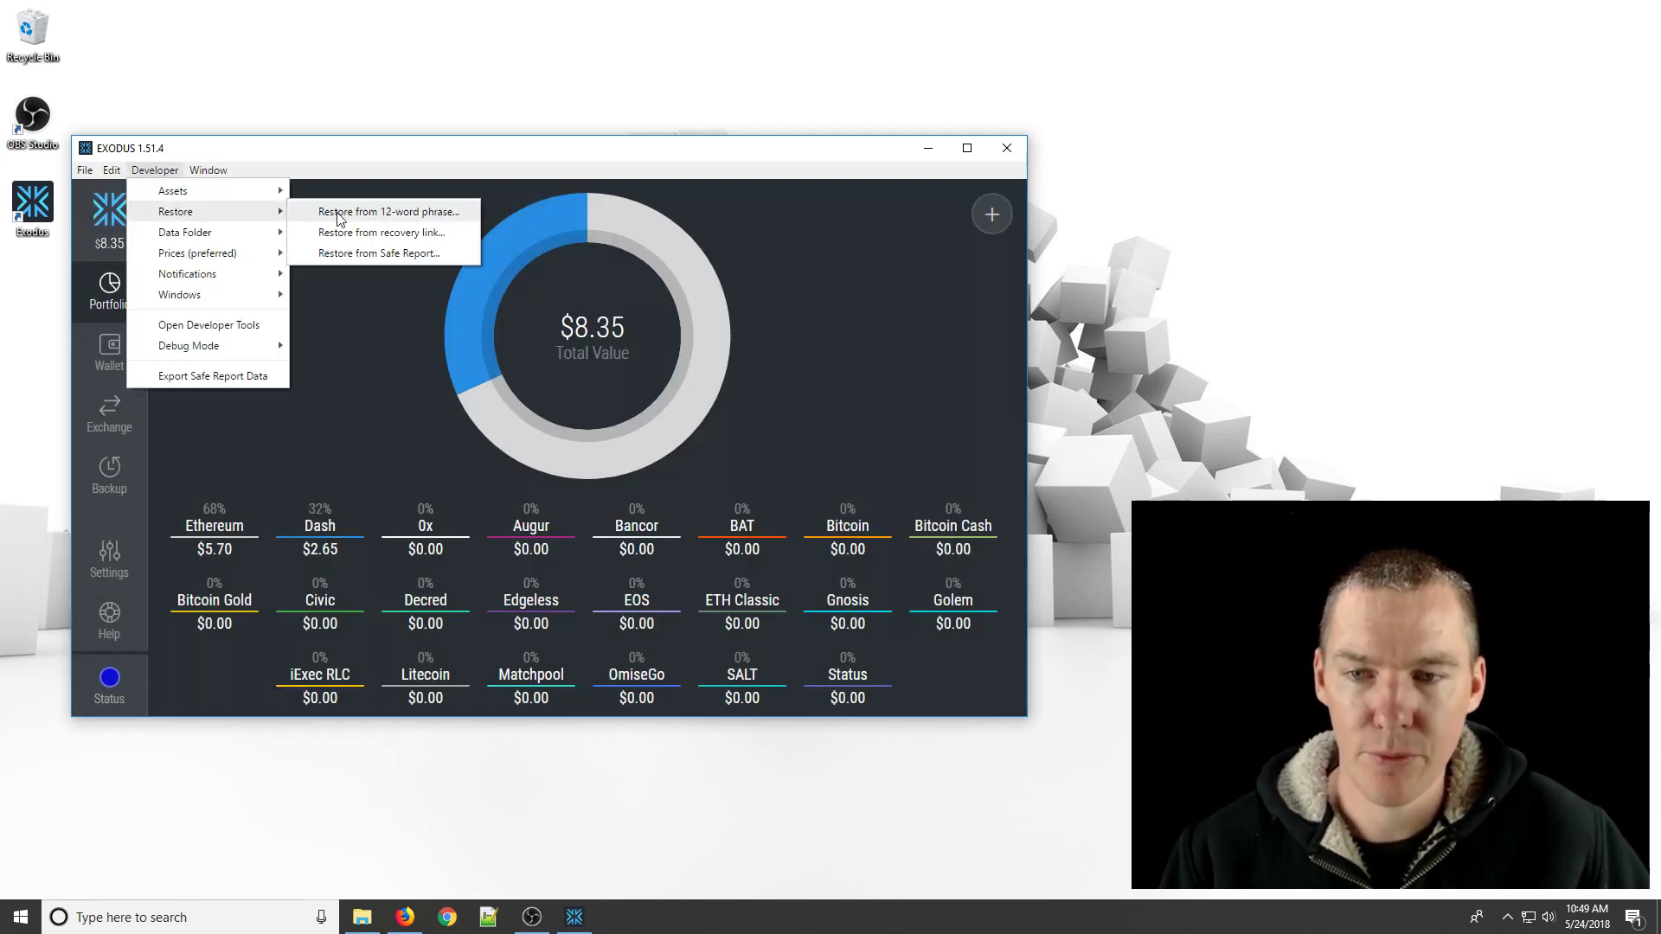
pyautogui.click(360, 219)
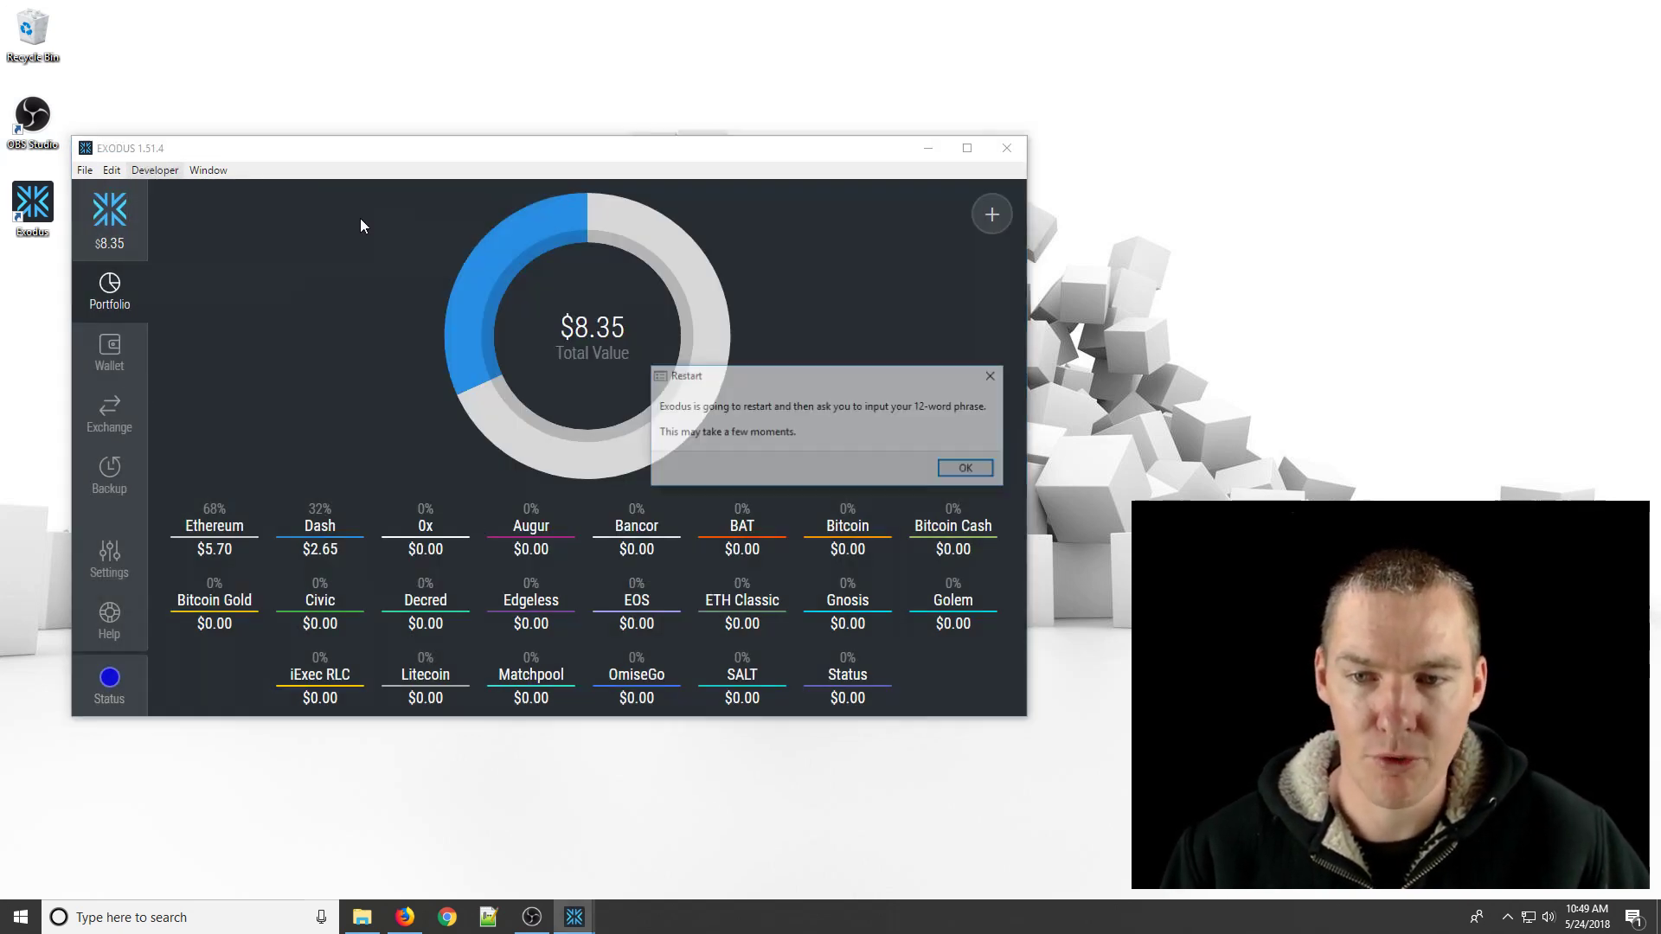
pyautogui.click(994, 376)
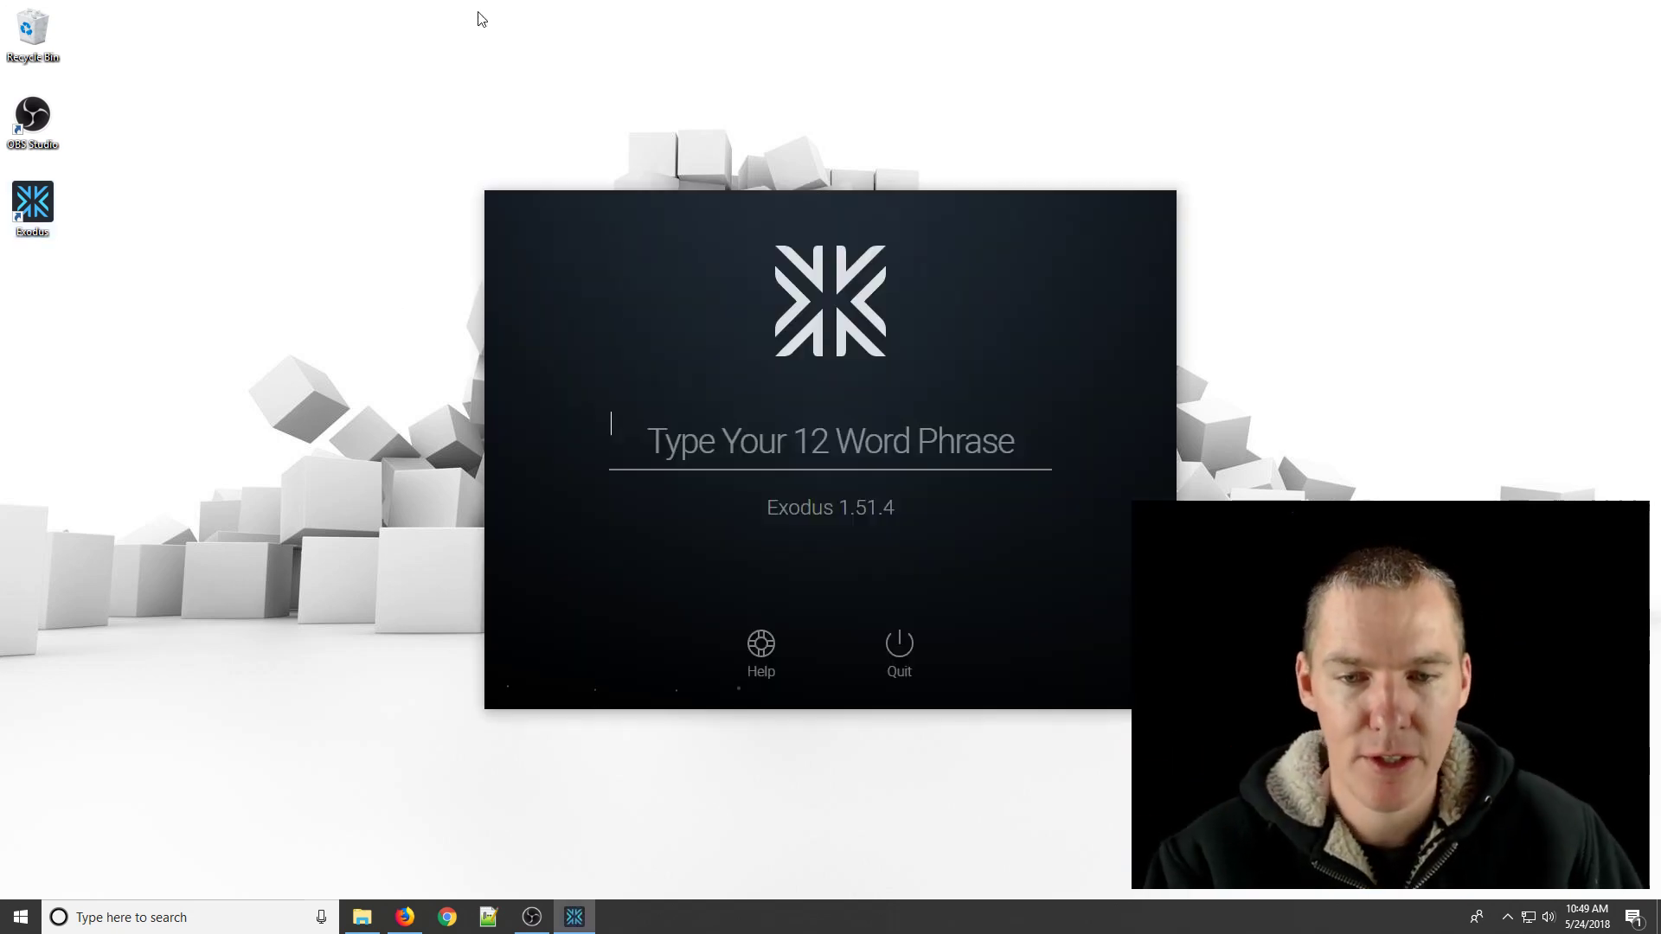
pyautogui.click(901, 649)
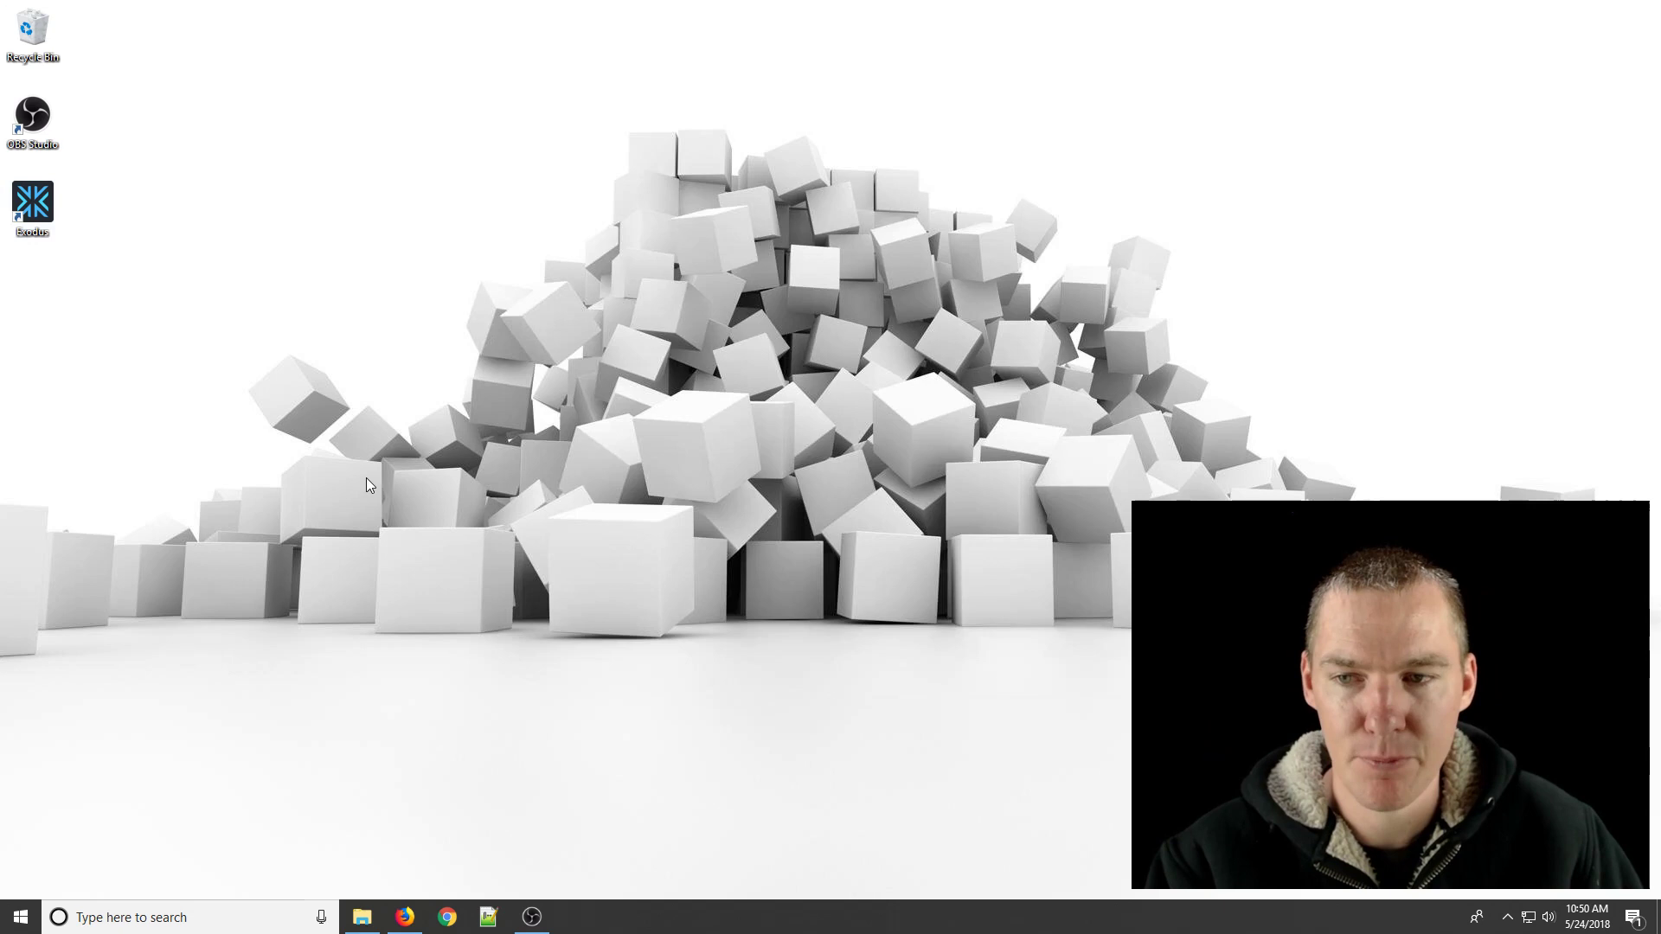